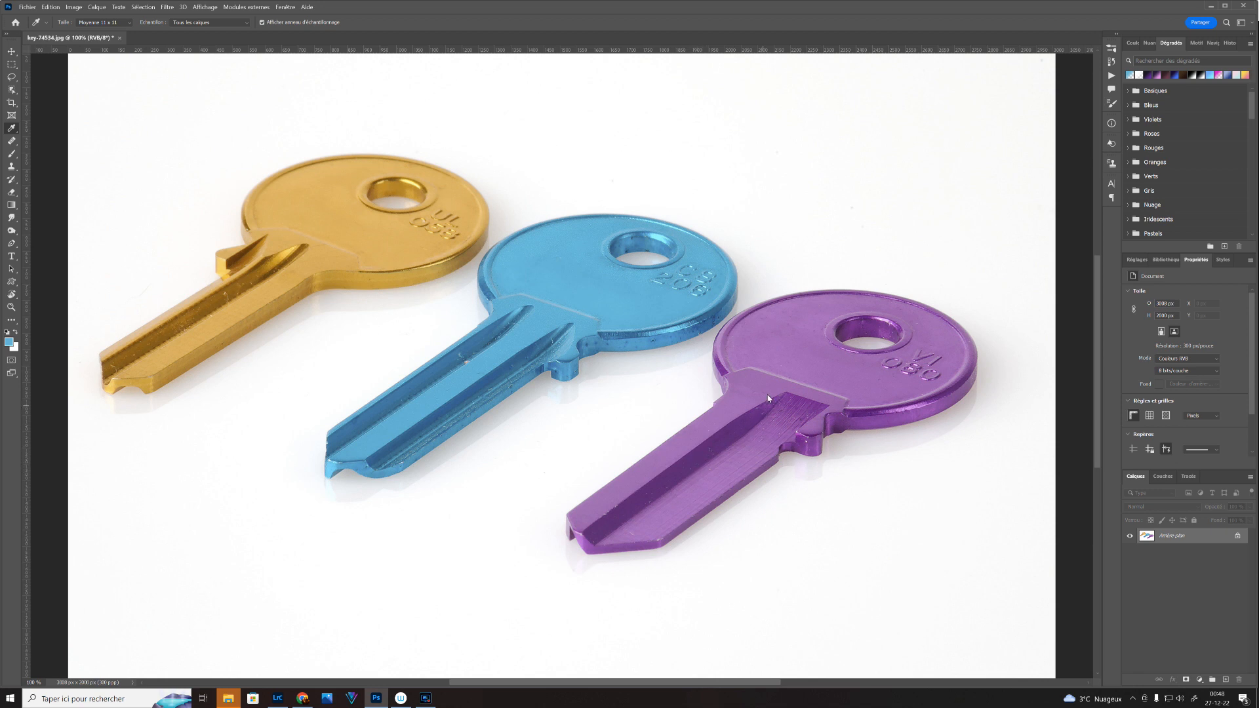
- Sample the purple key's colour, and single pixels on the blue key with the Eyedropper size set to Echantillon ponctuel
click(773, 356)
scroll(600, 311, up, 5)
scroll(601, 311, up, 6)
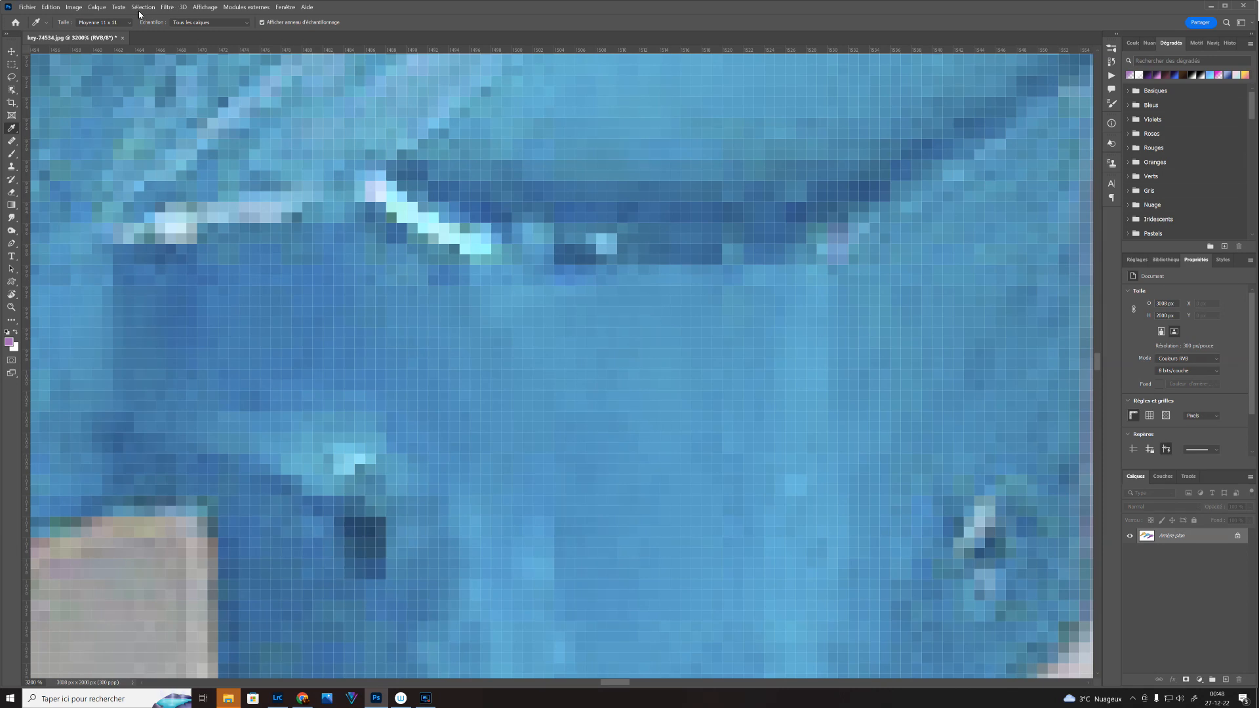
click(128, 23)
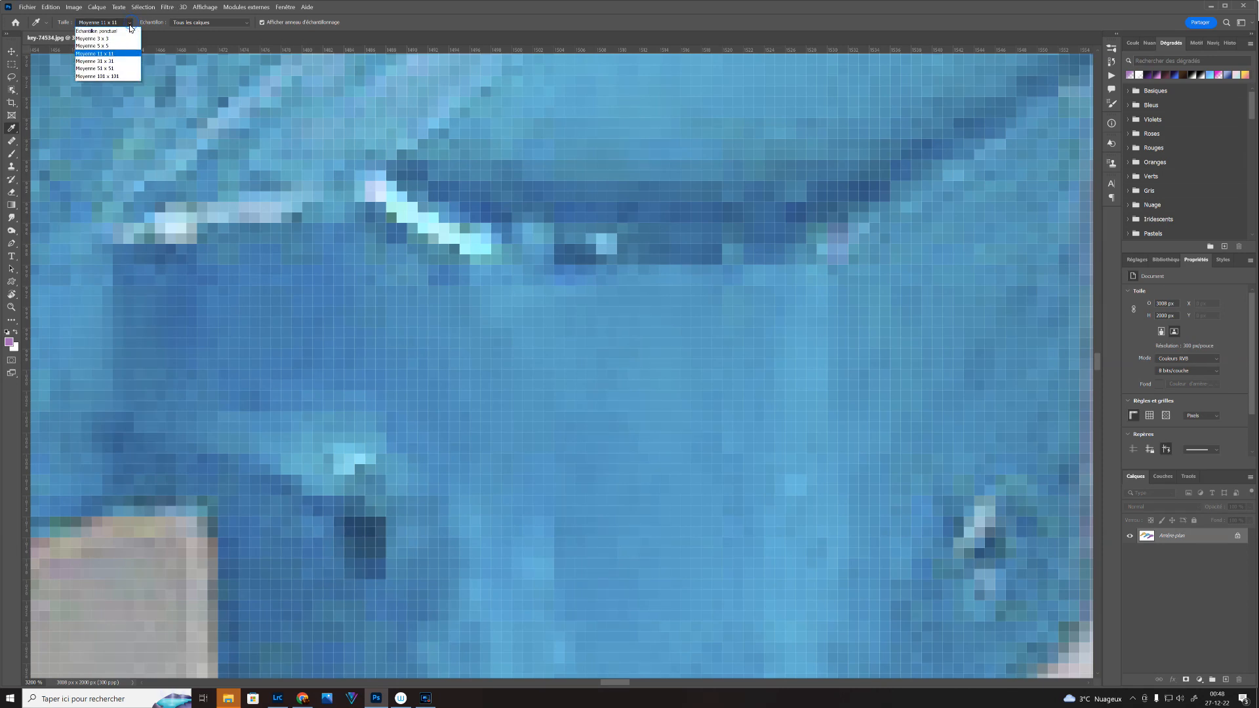
click(127, 31)
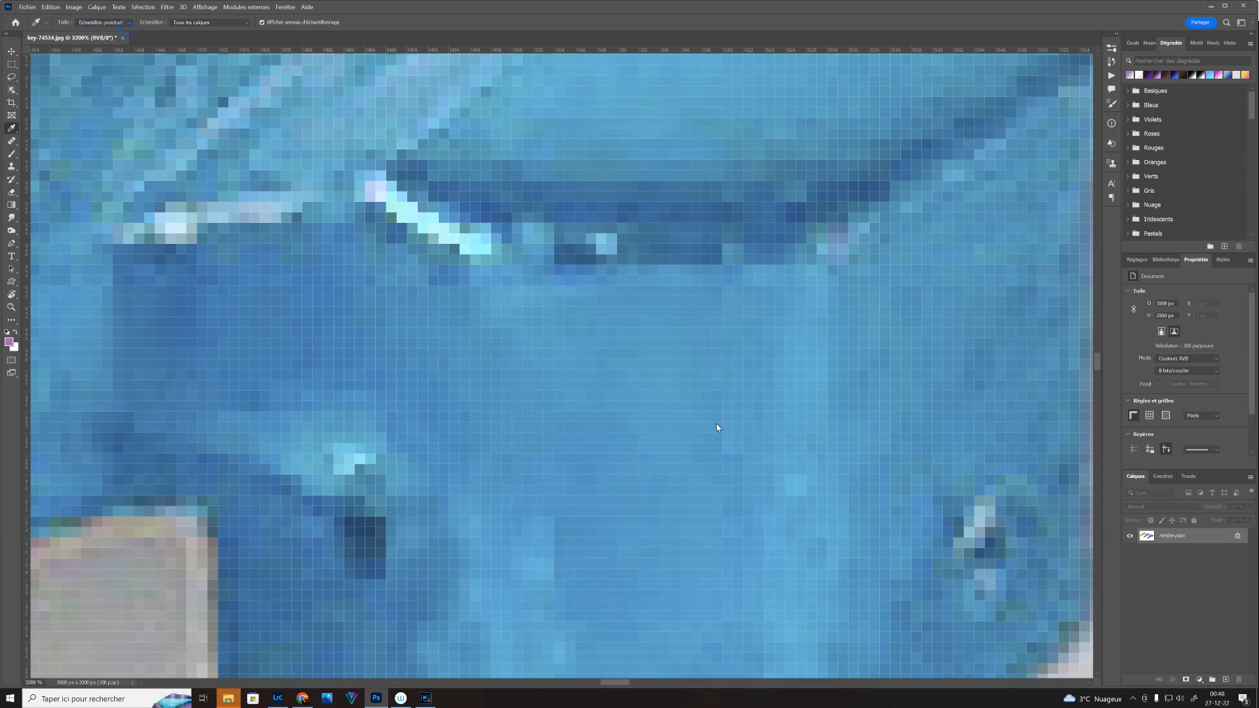
click(647, 377)
click(675, 366)
click(646, 348)
- Set the Eyedropper sample size to Moyenne 11 x 11 and sample the averaged blue from the blue key's head
key(ctrl+minus)
key(ctrl+minus)
key(ctrl+minus)
key(ctrl+minus)
key(ctrl+minus)
key(ctrl+minus)
key(ctrl+minus)
key(ctrl+minus)
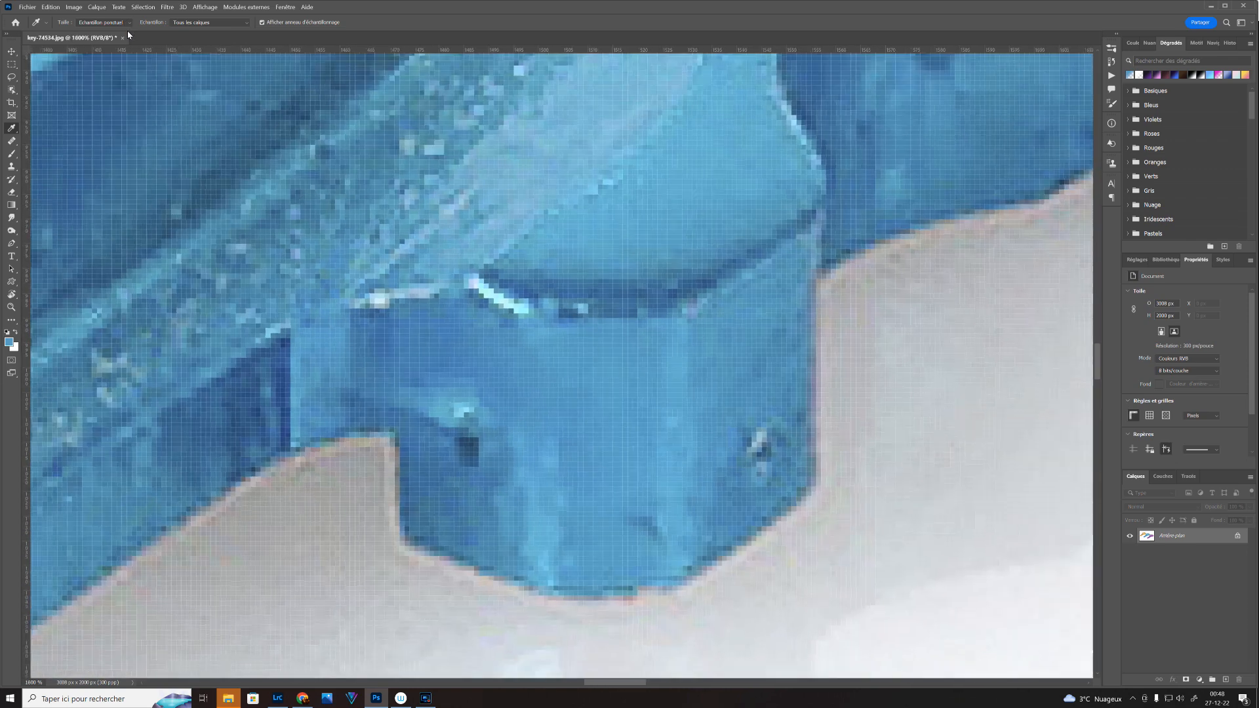
key(ctrl+minus)
key(ctrl+minus)
key(ctrl+minus)
key(ctrl+minus)
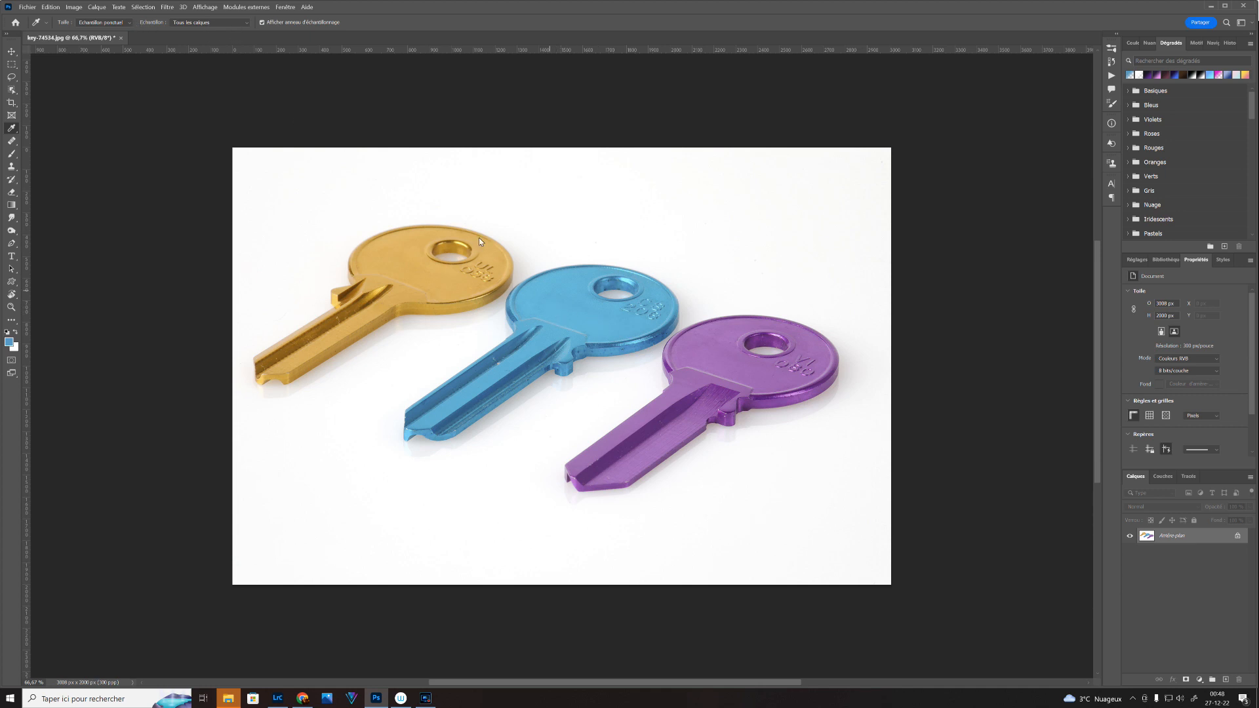
click(105, 23)
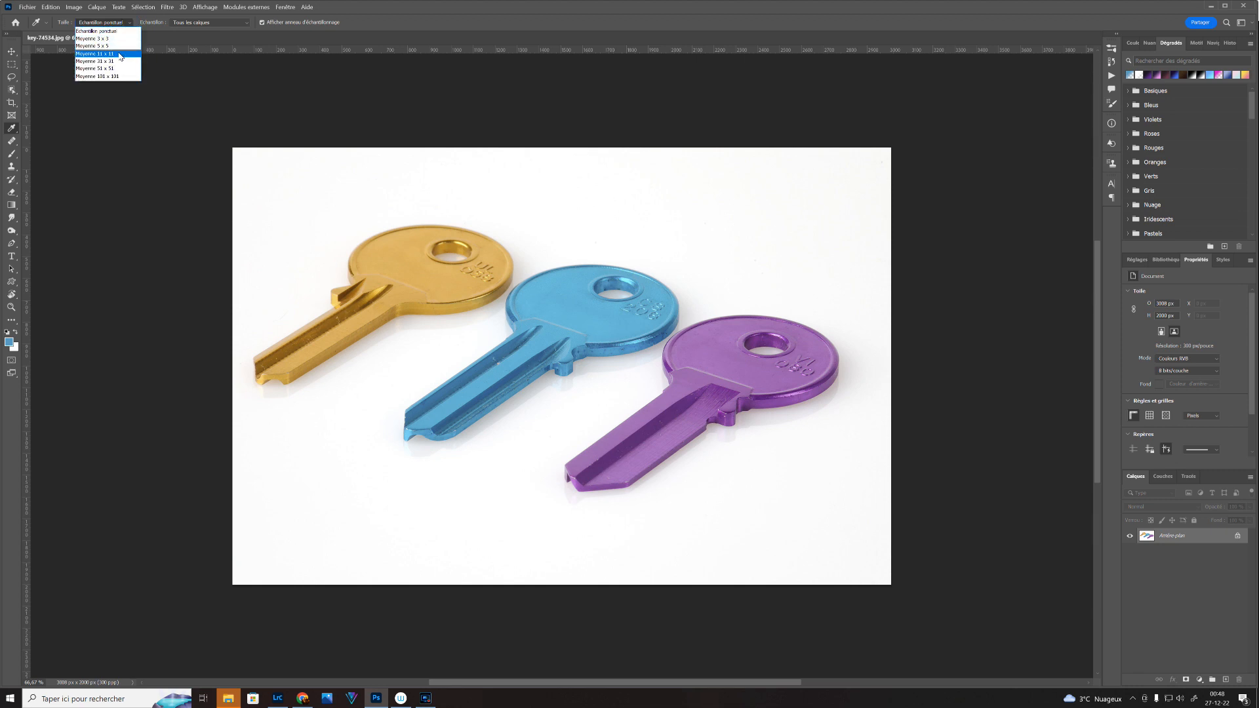
click(116, 54)
click(561, 311)
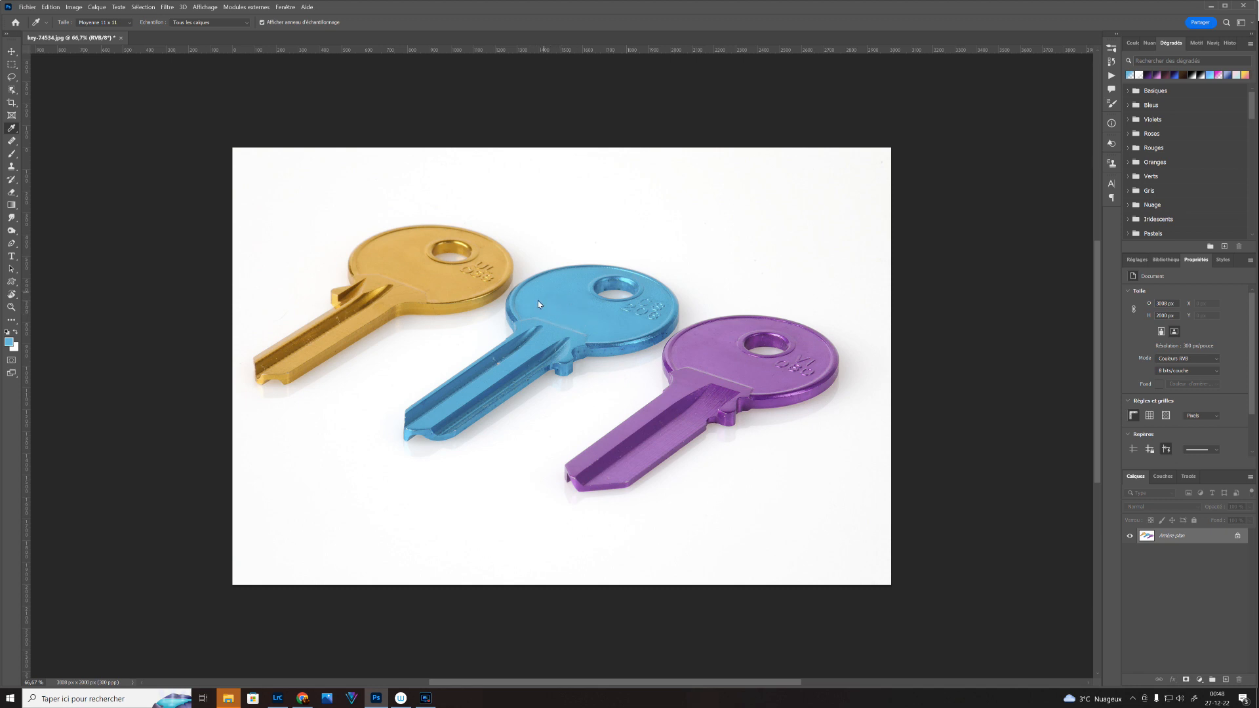
click(580, 320)
click(244, 22)
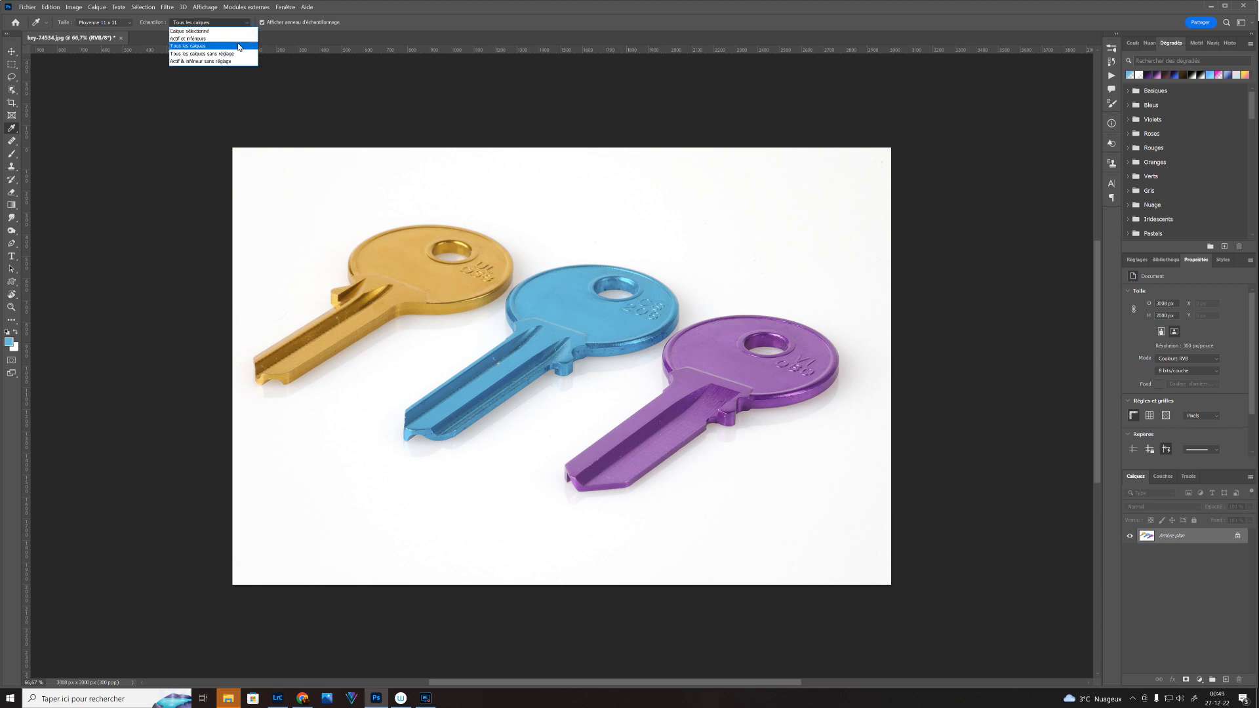
click(417, 21)
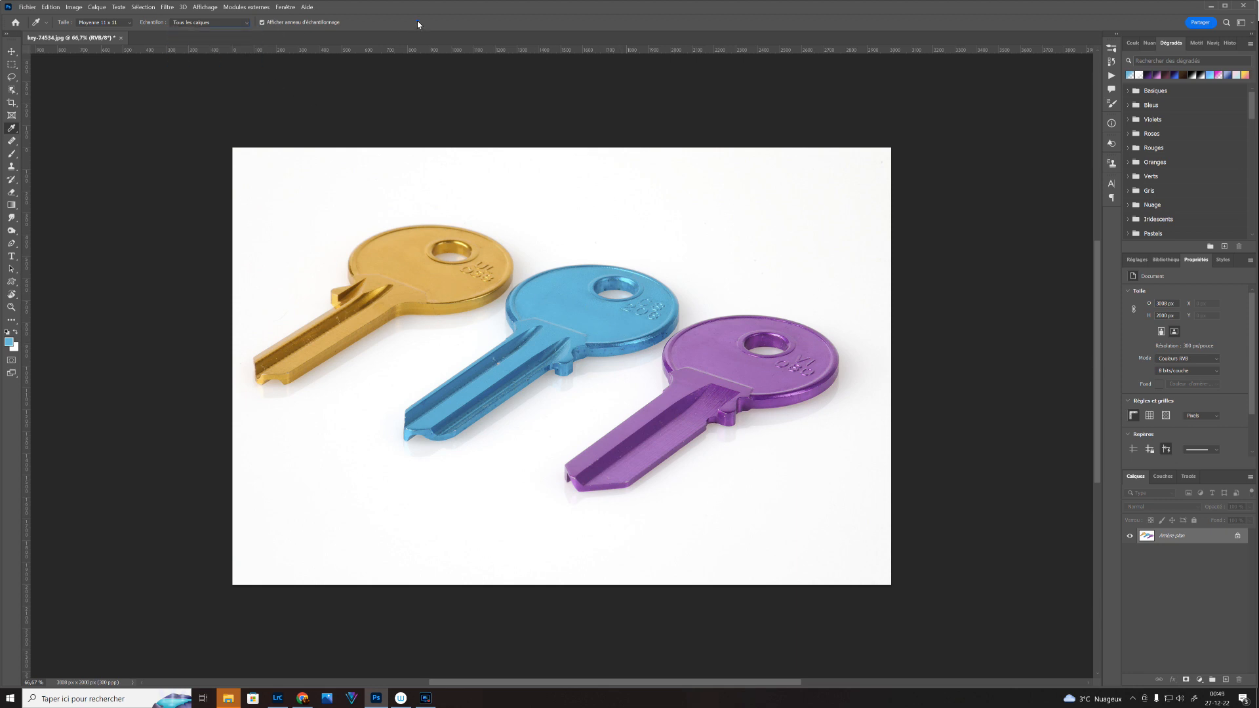
- Add a Curves adjustment layer and strongly darken the image with a curve point at input 198, output 21
click(1200, 680)
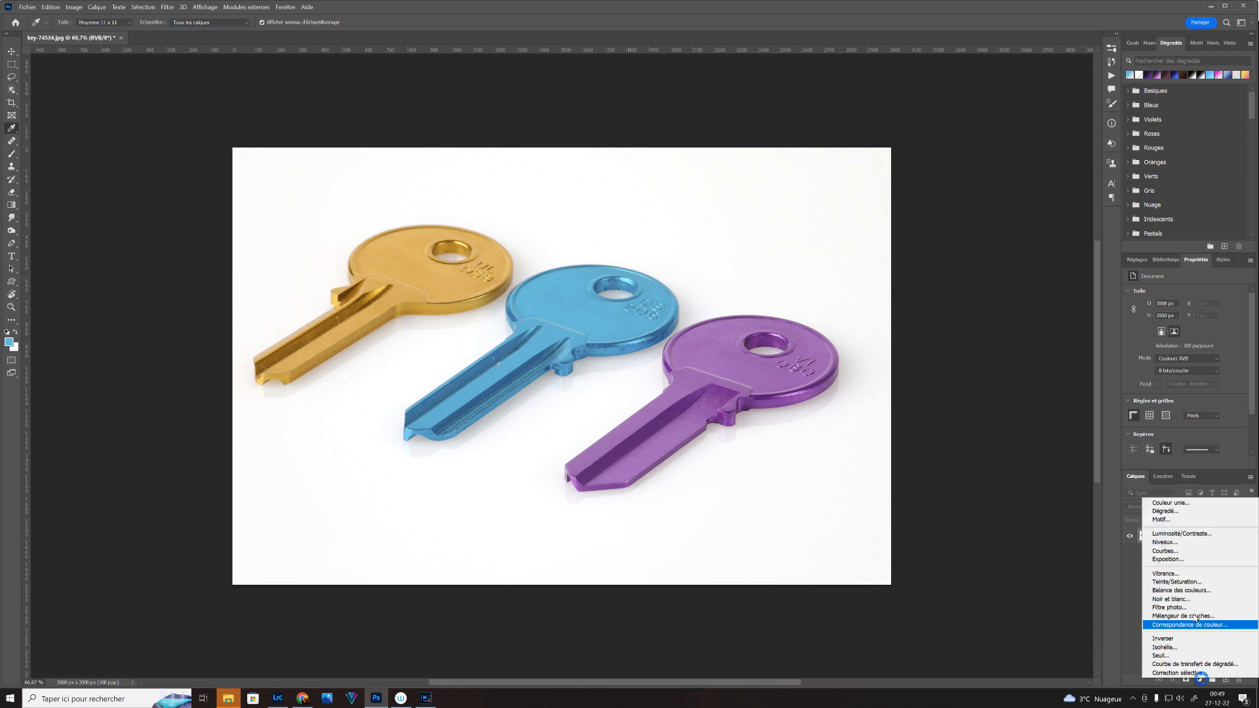
click(1197, 552)
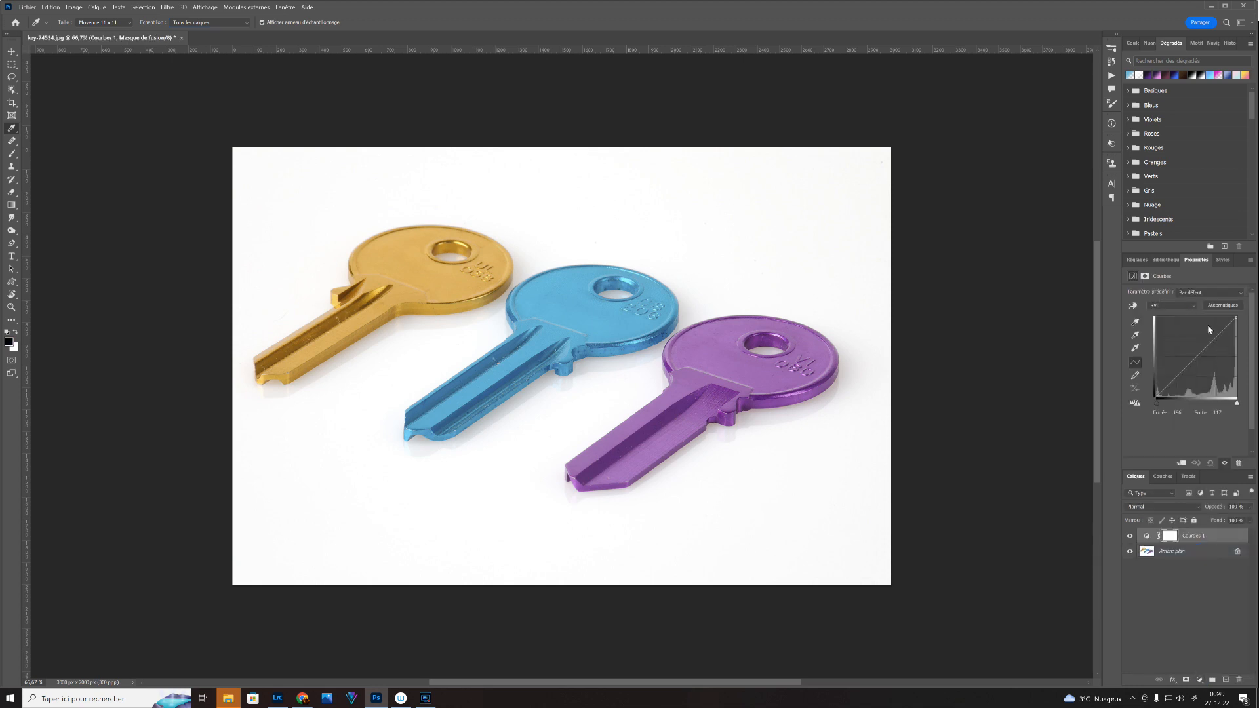
drag(1196, 352, 1218, 391)
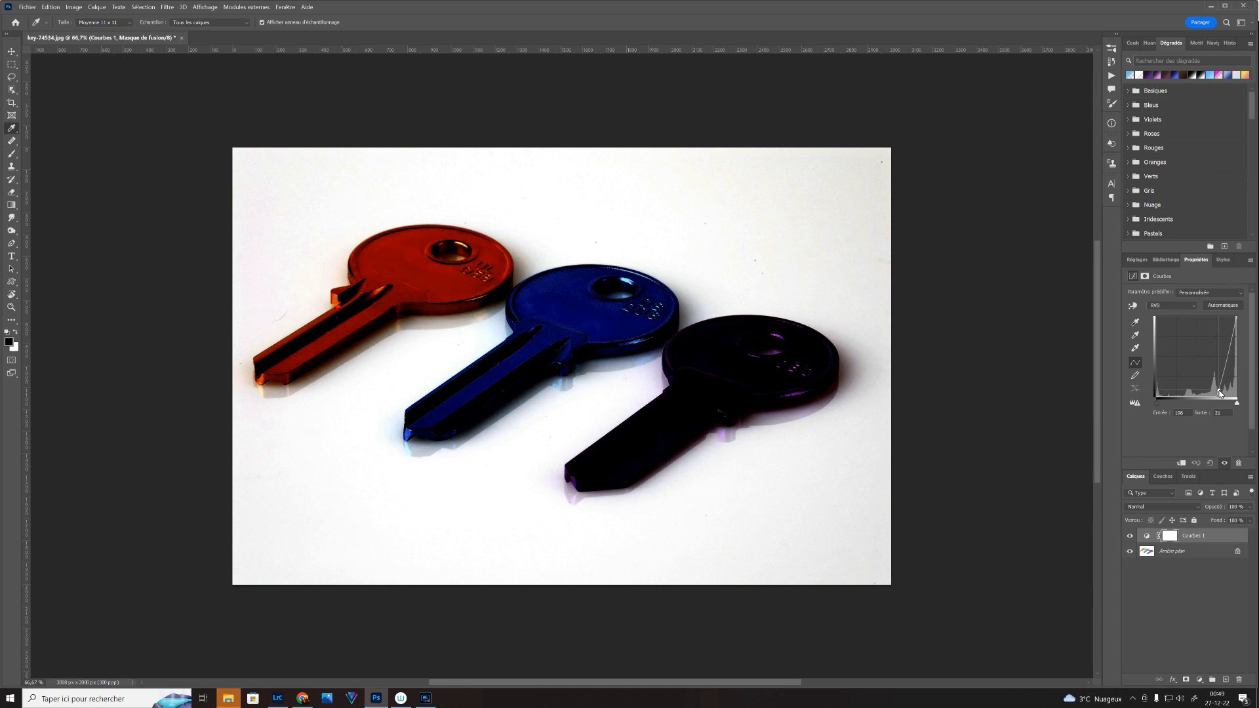
- Set the Eyedropper to sample Actif et inférieurs and sample the blue and gold keys from the Arrière-plan layer
click(223, 24)
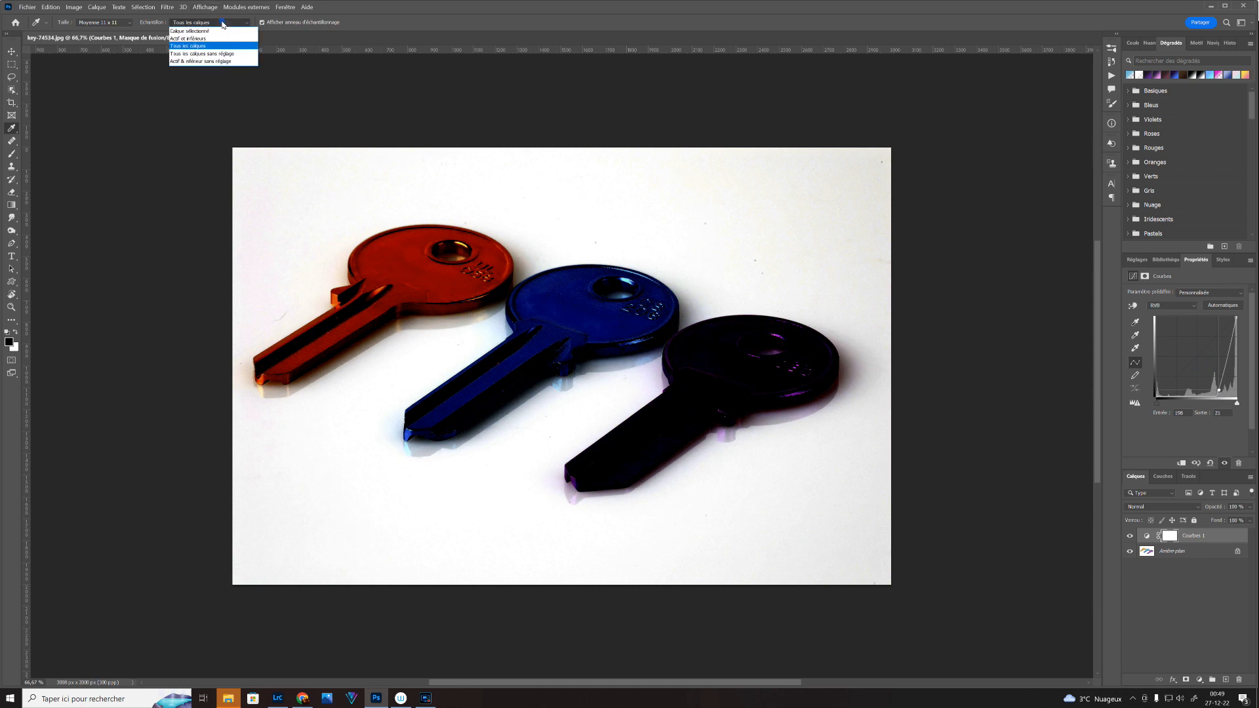
click(220, 39)
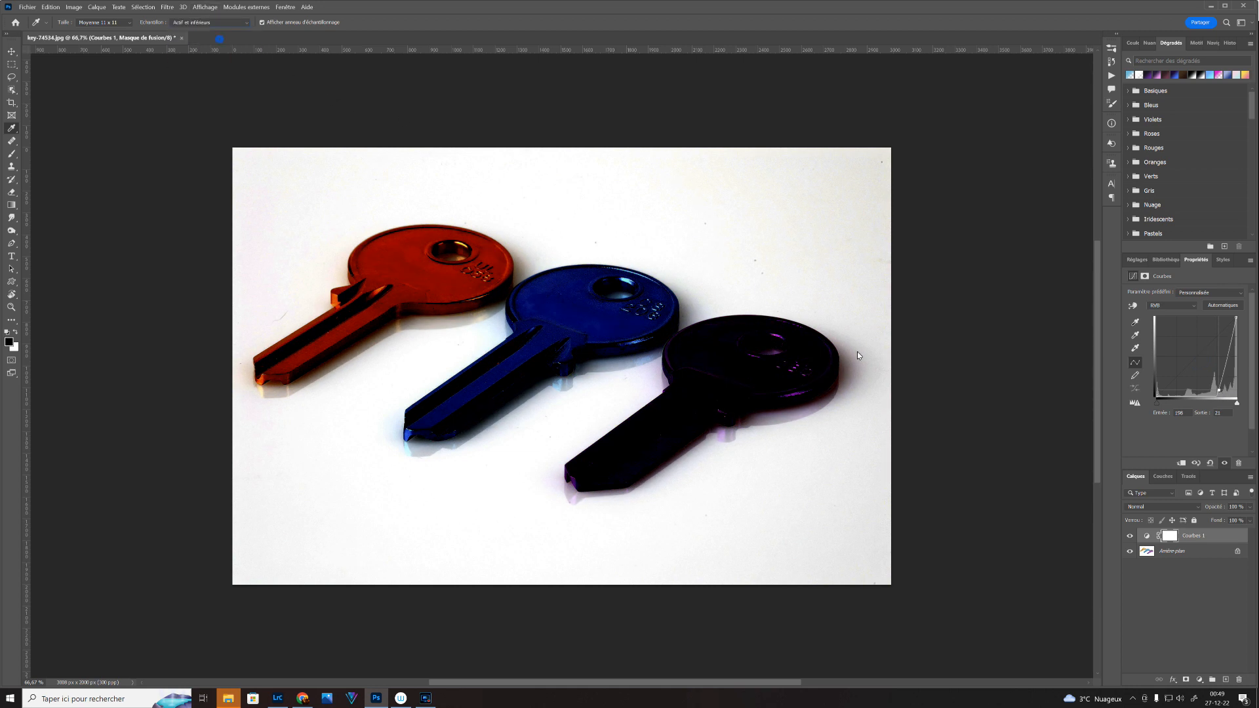
click(1188, 555)
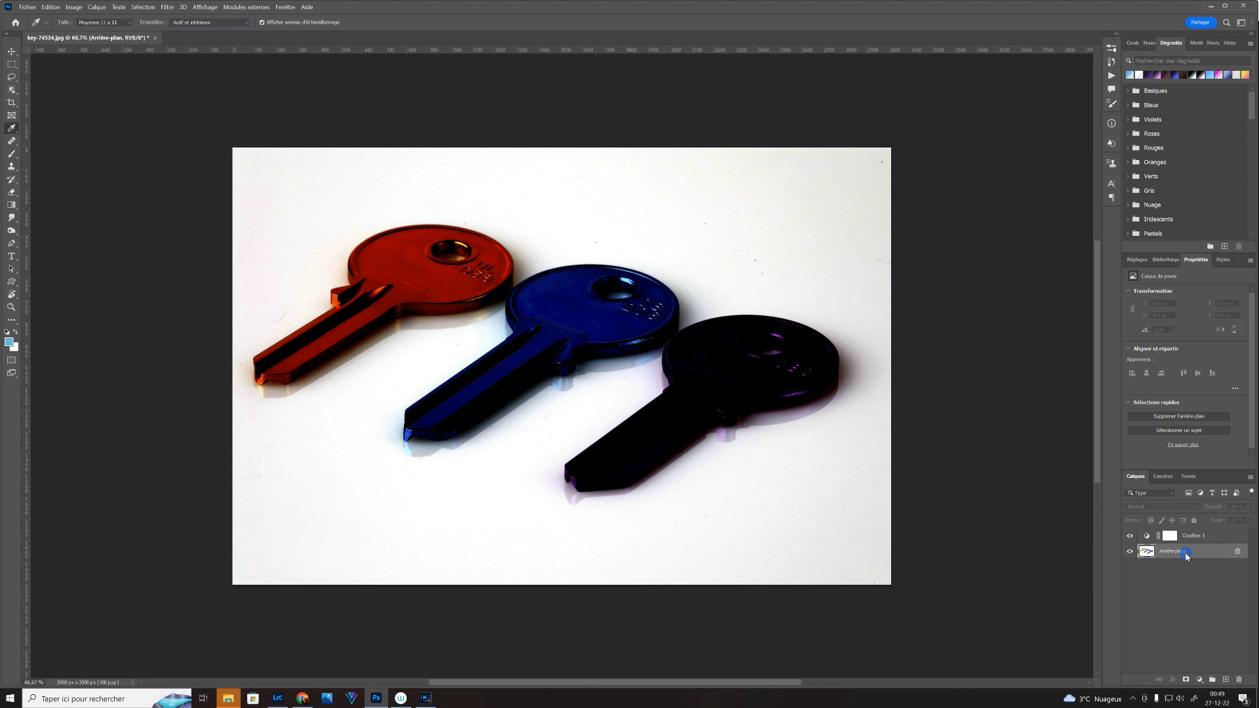
click(561, 316)
click(409, 266)
- Delete the Curves adjustment layer
click(1239, 680)
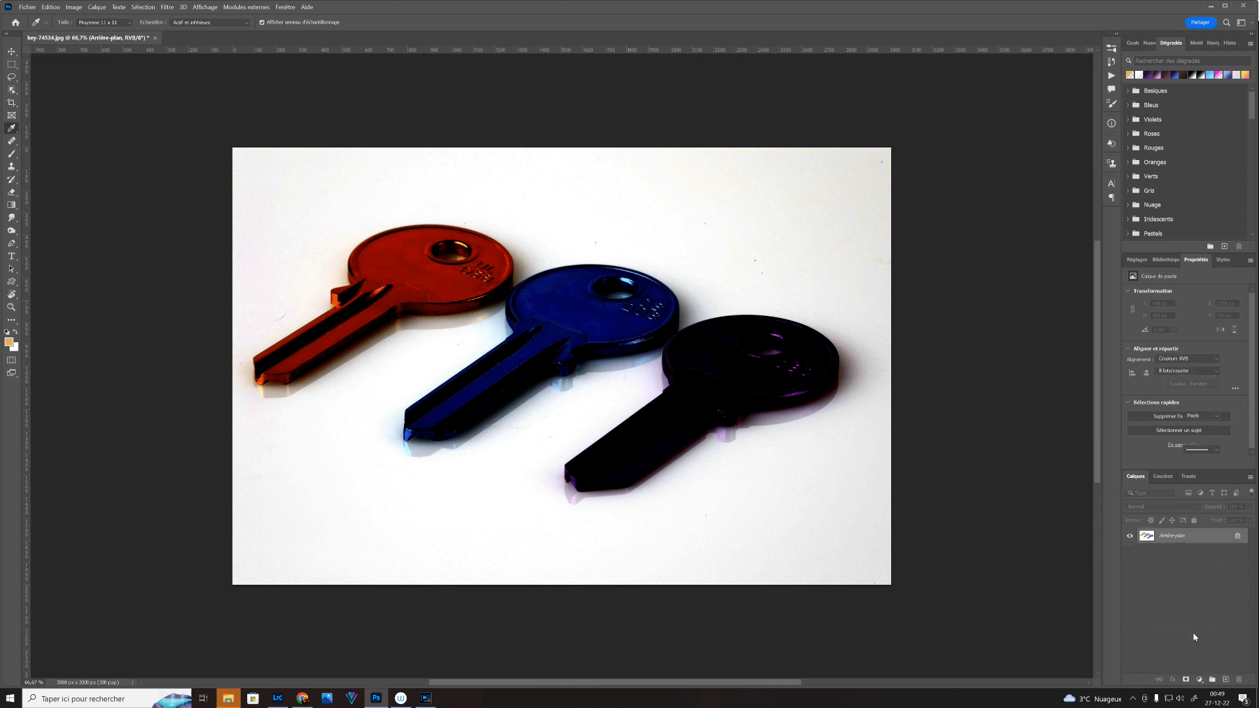
click(247, 23)
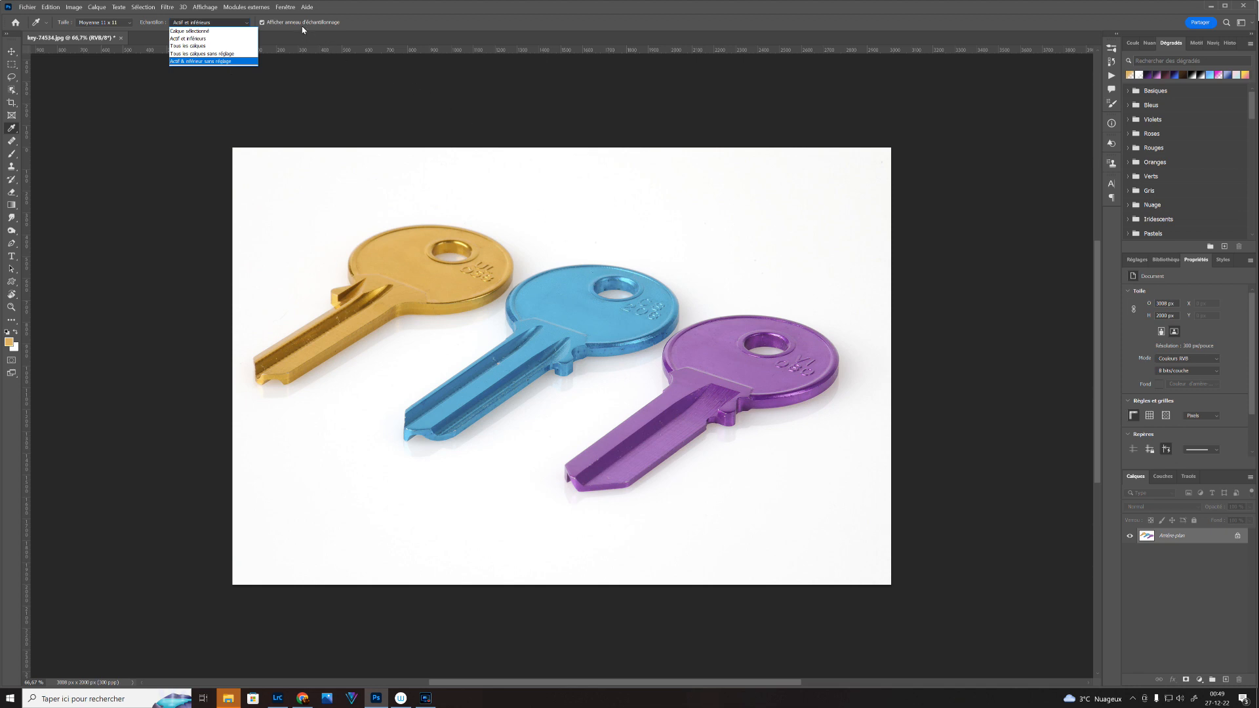
click(557, 321)
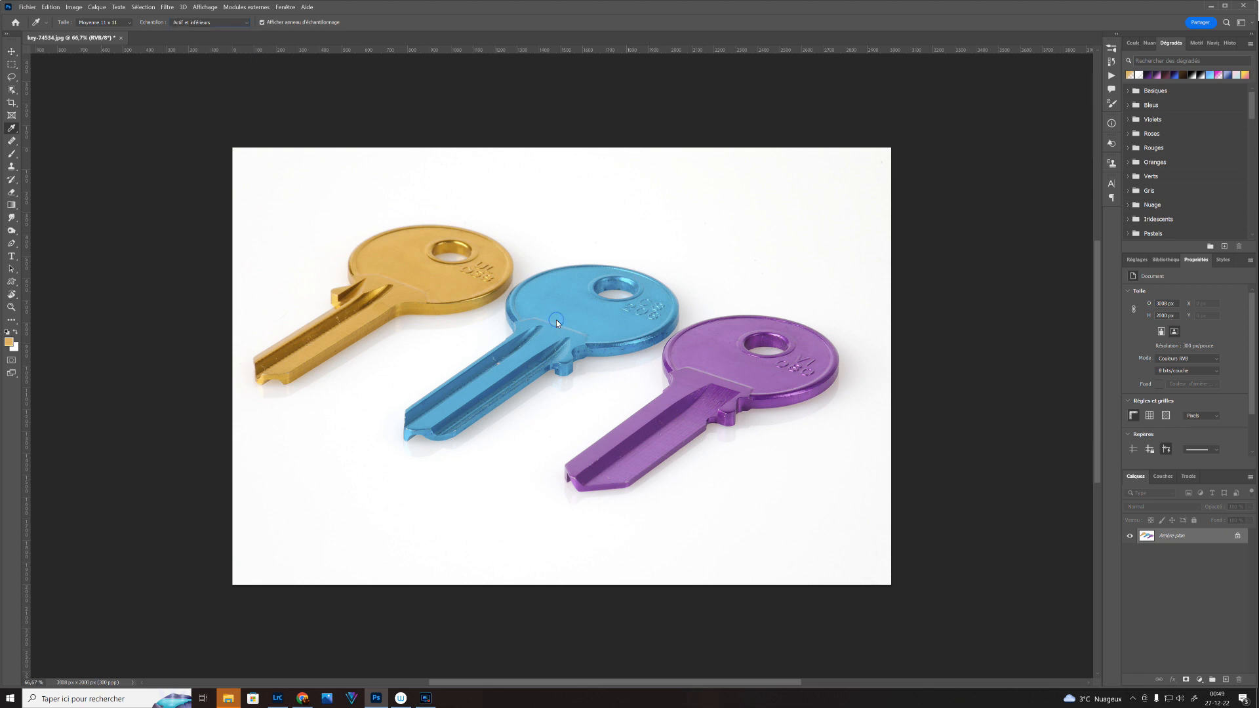
- Sample the blue key's colour with the Eyedropper, and sample the purple key's colour while the Brush tool is active
click(552, 318)
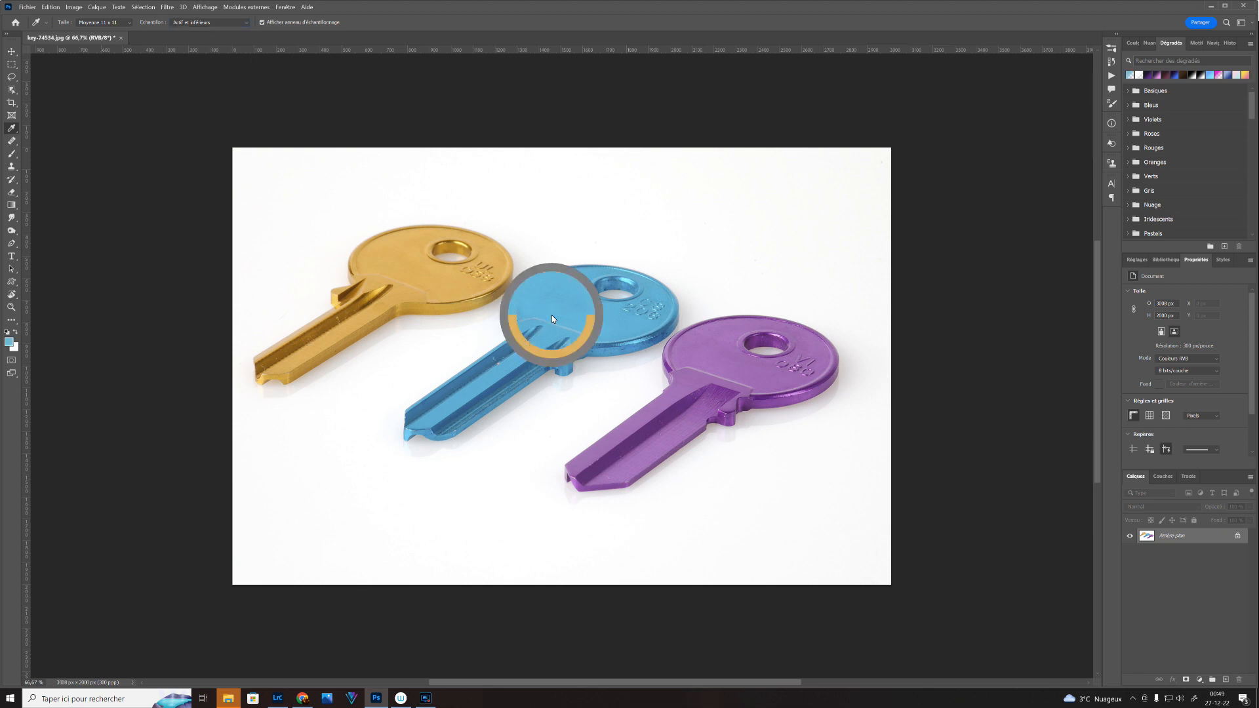
drag(552, 319, 573, 278)
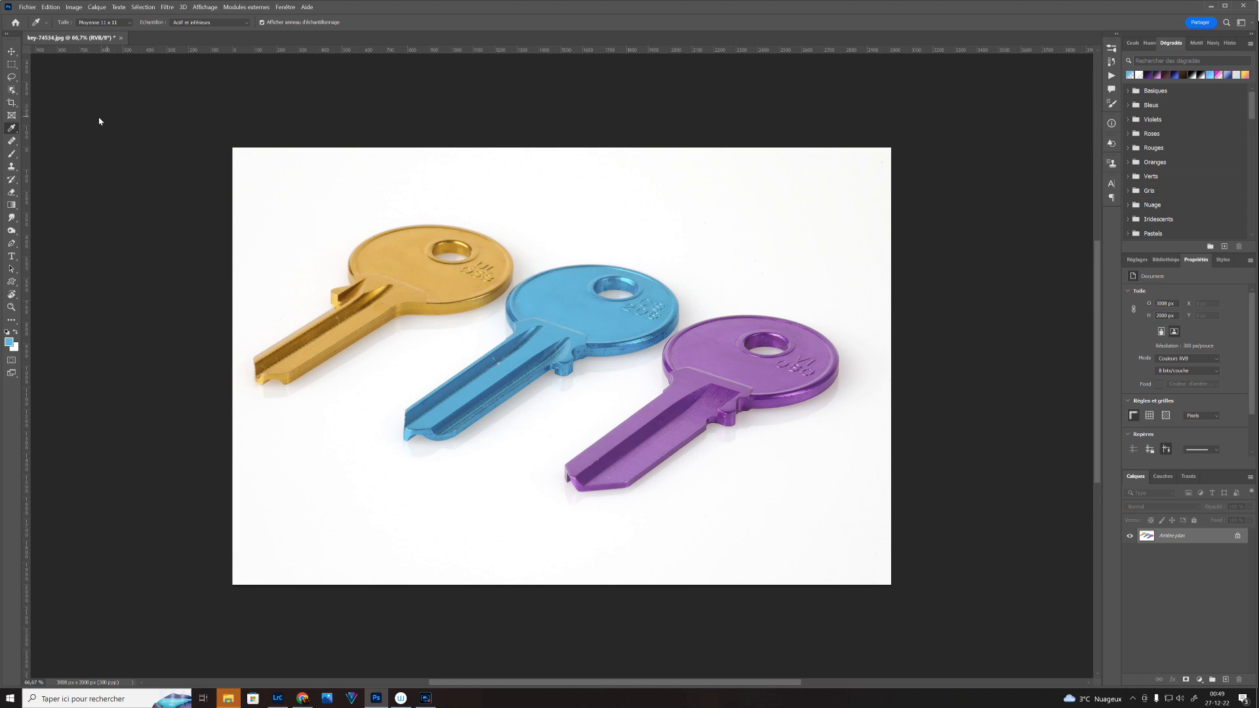
click(12, 155)
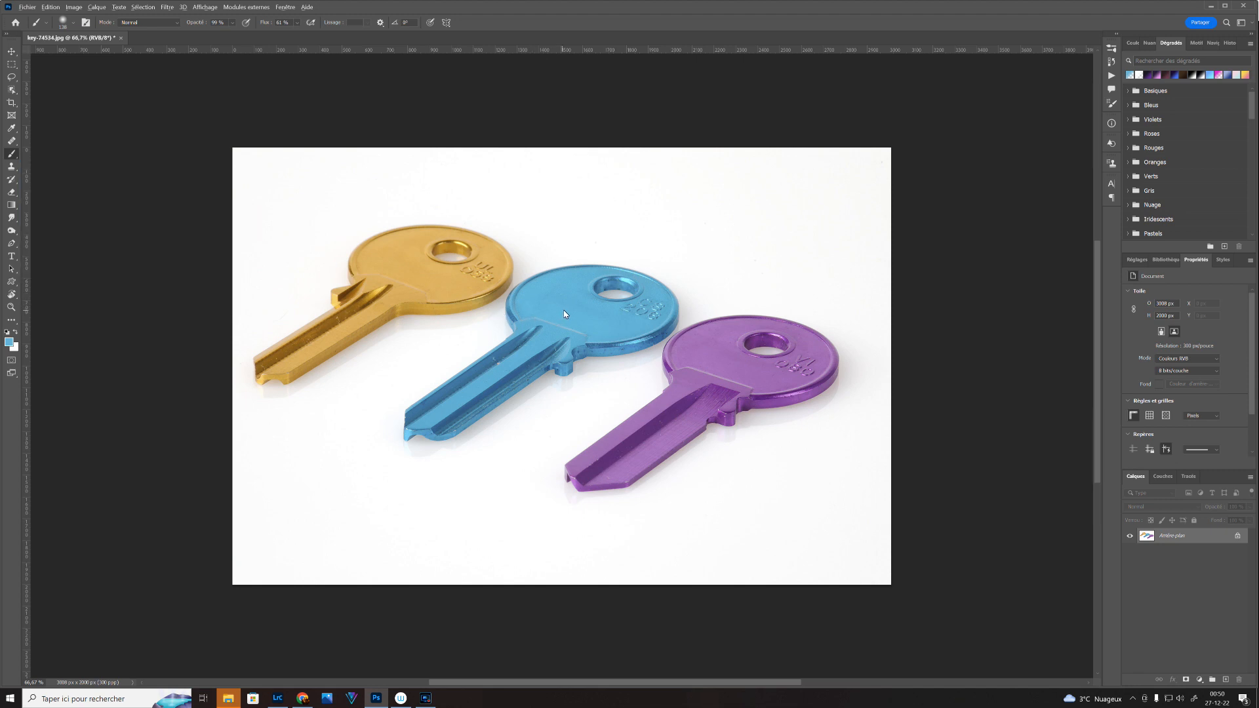
alt+click(728, 359)
- Look up the name of the first gradient in the Basiques gradient presets
click(1170, 77)
click(1176, 77)
click(1129, 92)
click(1143, 116)
double_click(1142, 112)
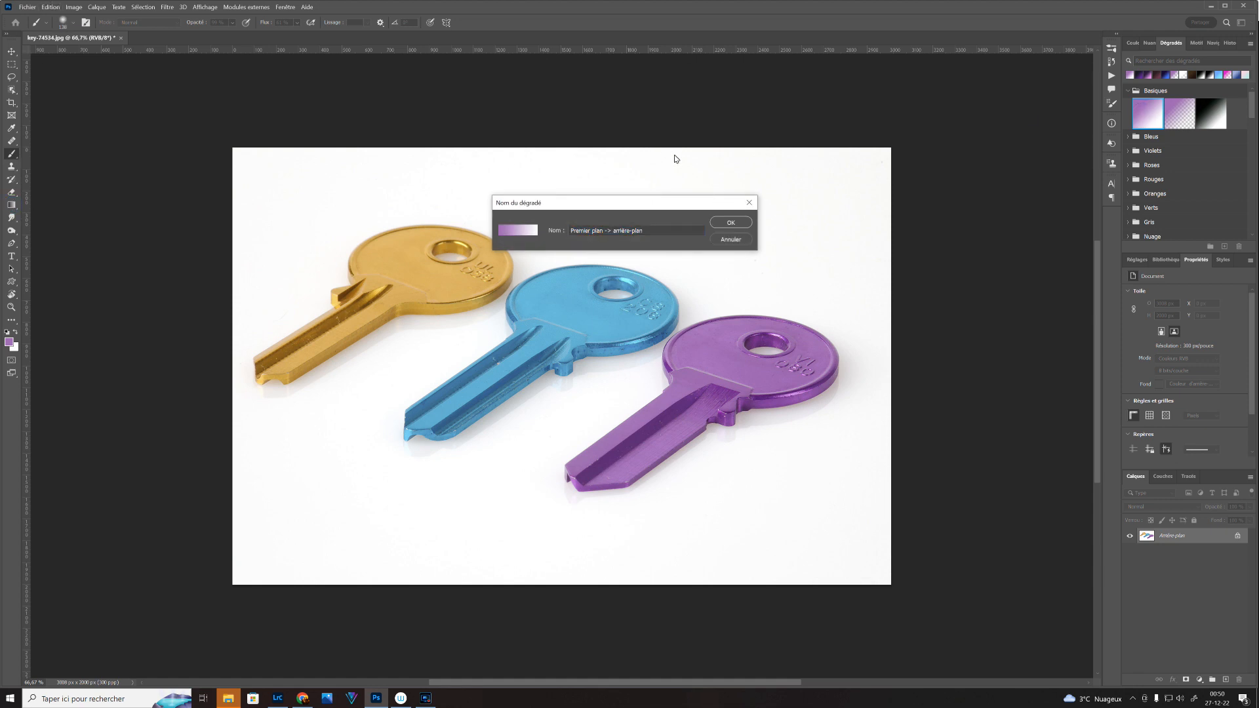
click(729, 222)
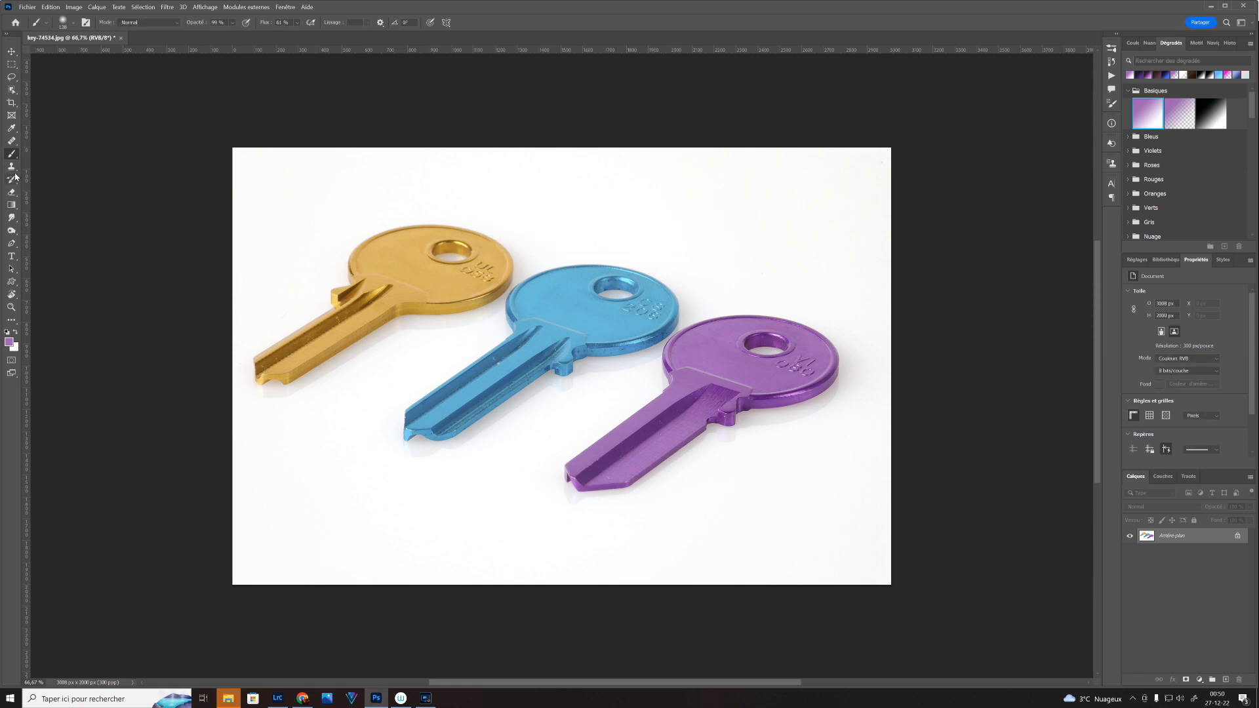
- Try recolouring the gradient's start stop with blue sampled from the blue key in the Gradient Editor
click(12, 205)
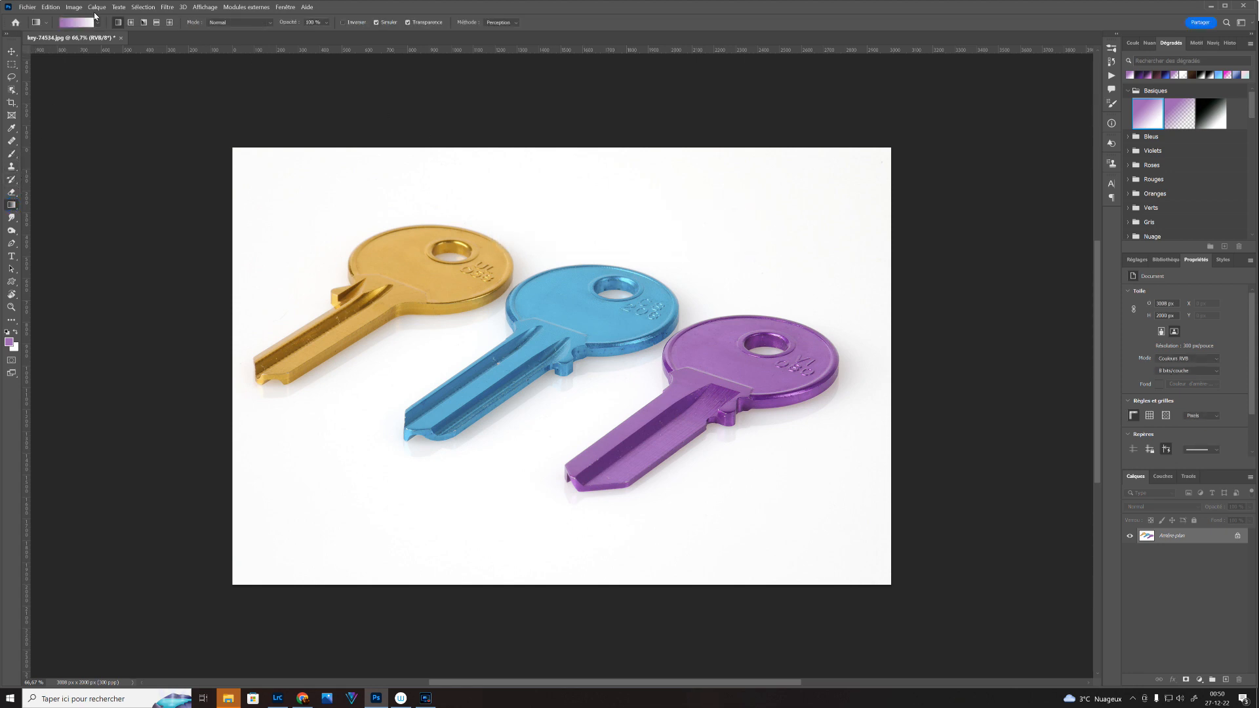
click(98, 22)
click(81, 26)
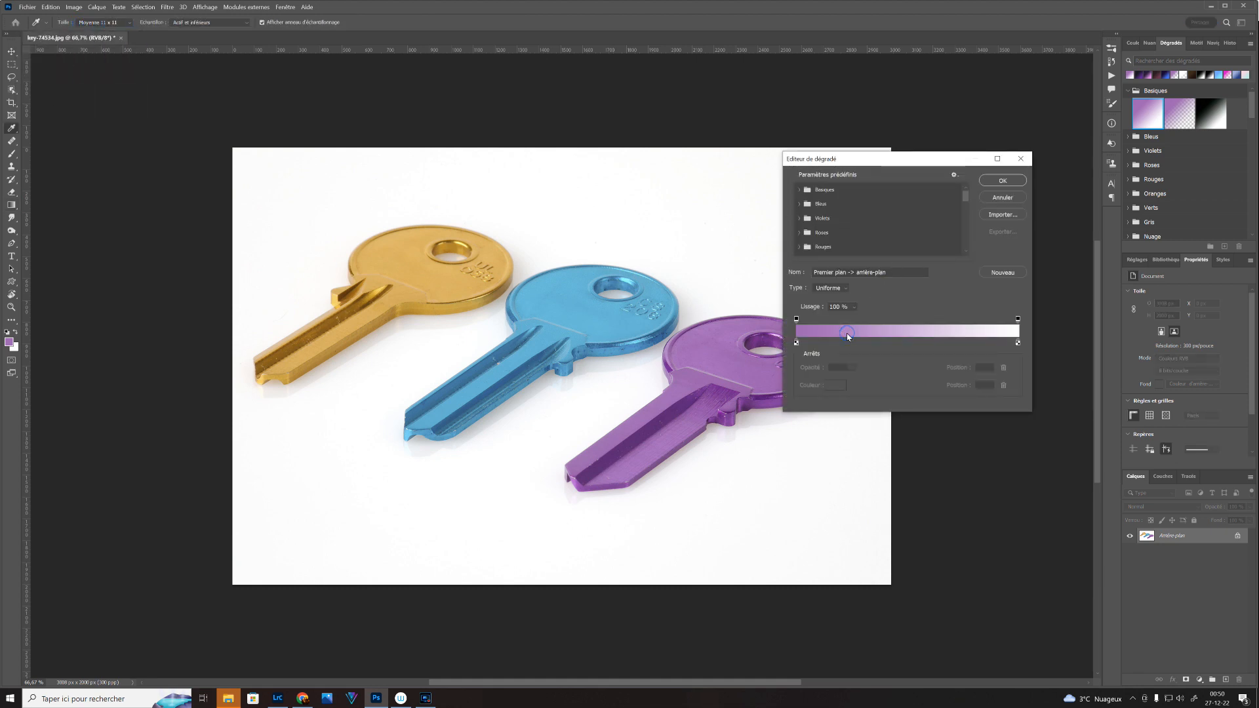
click(797, 342)
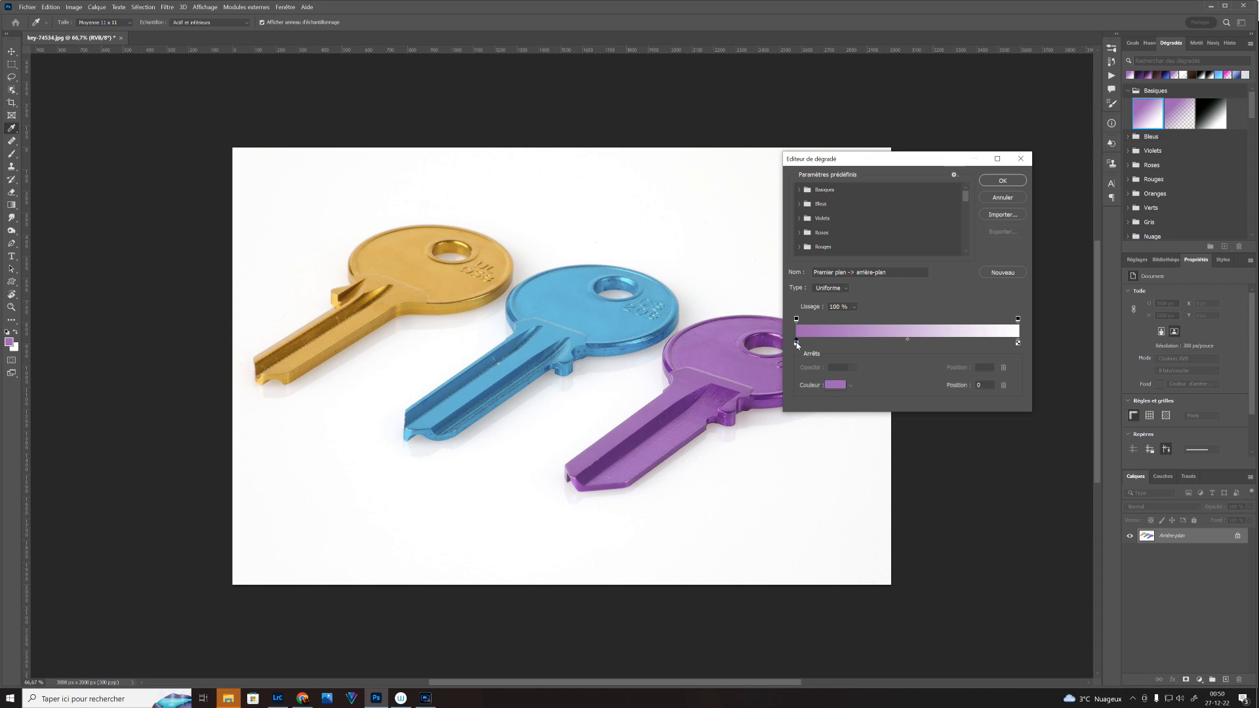
click(571, 313)
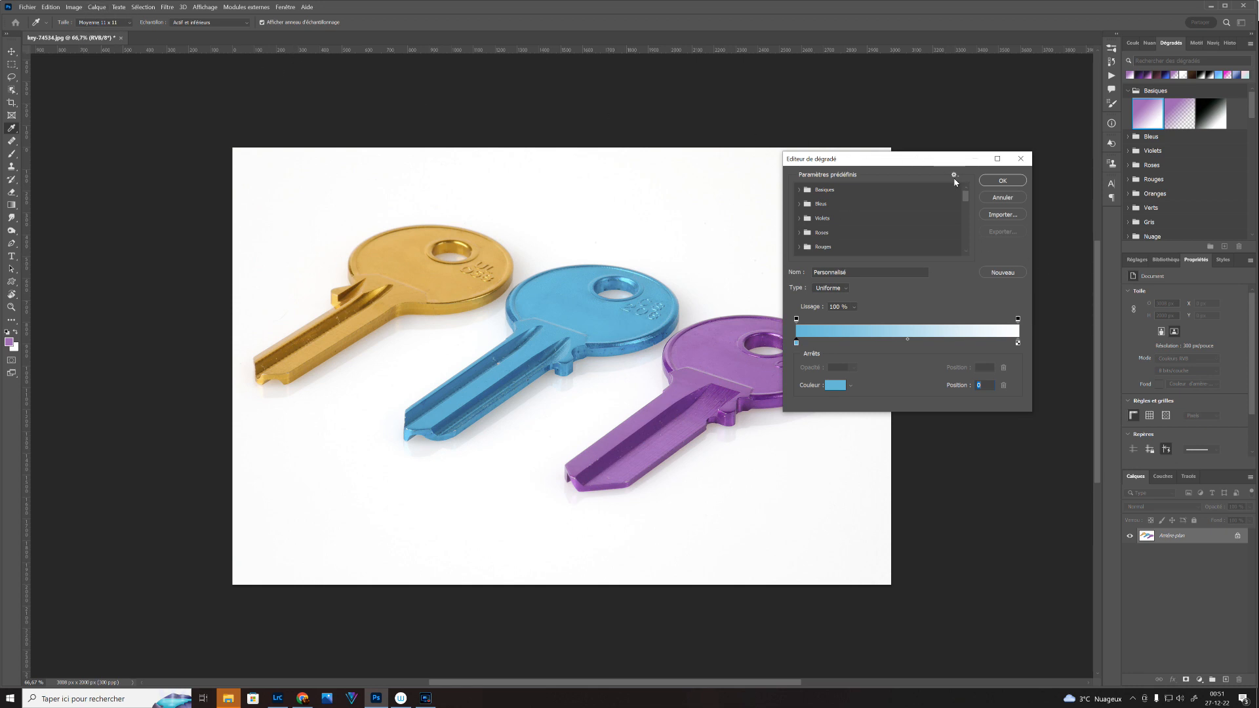
click(998, 199)
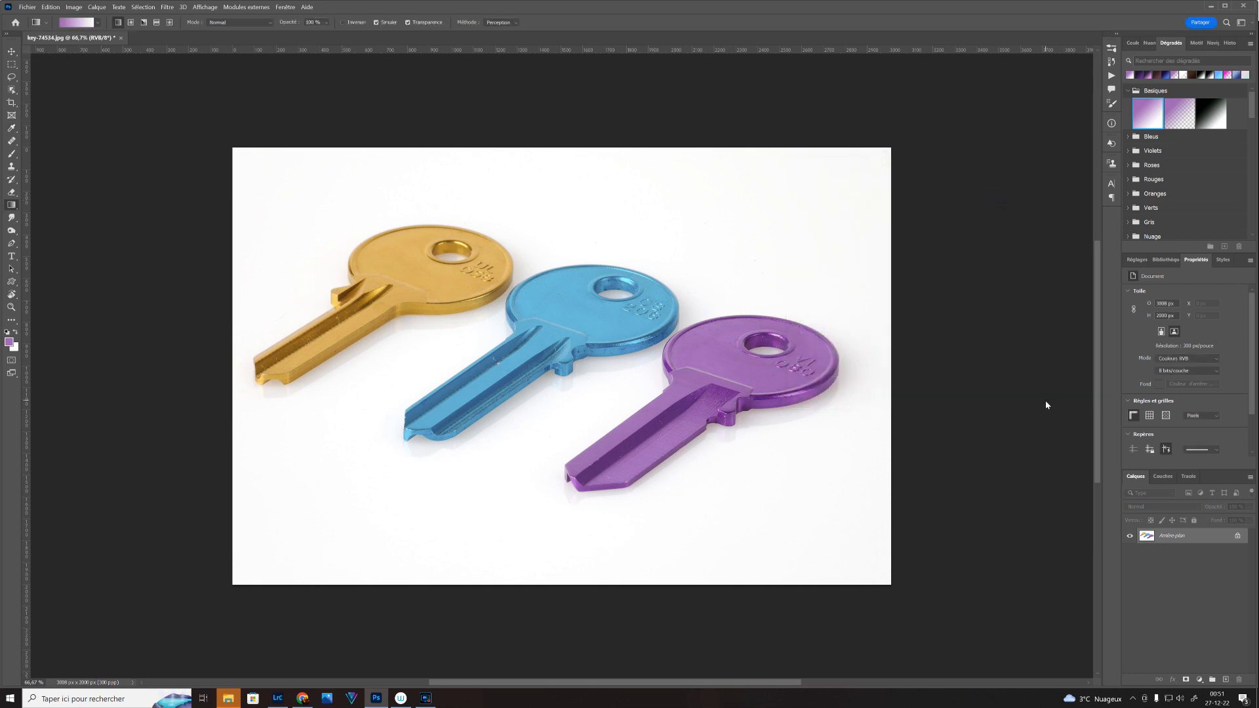
- Select the blue key with the Object Selection tool and add a new empty layer
click(10, 91)
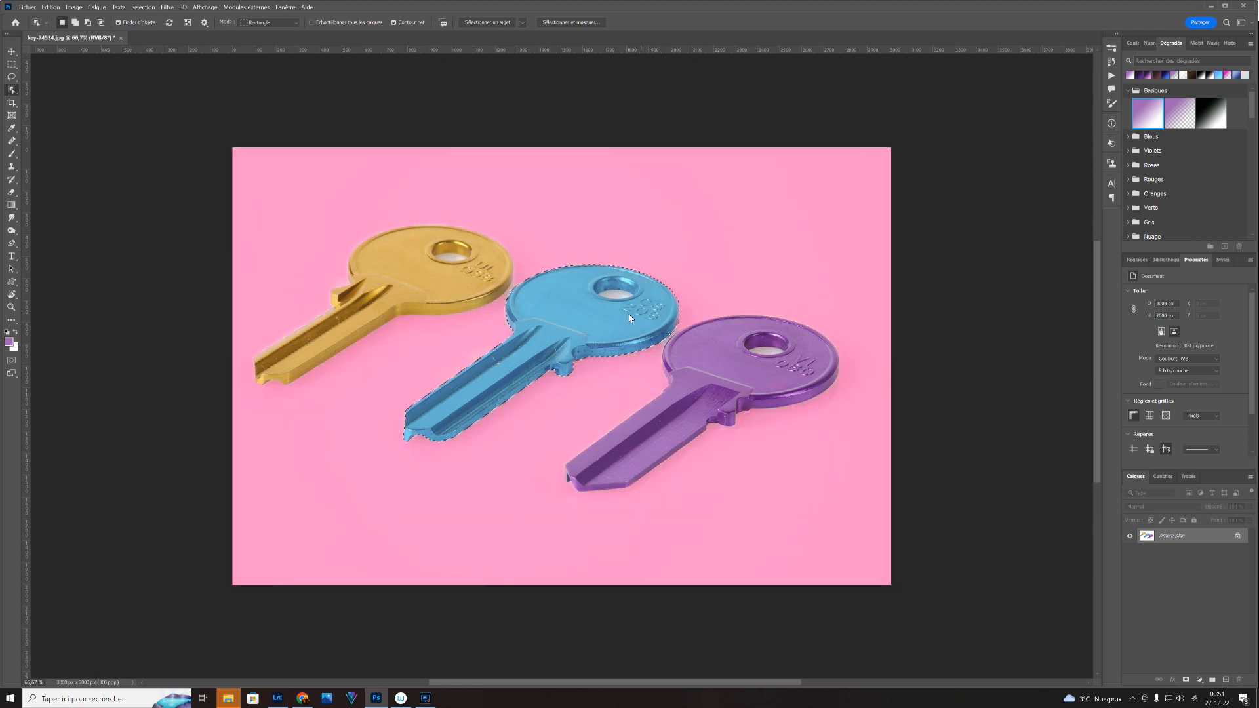
click(629, 328)
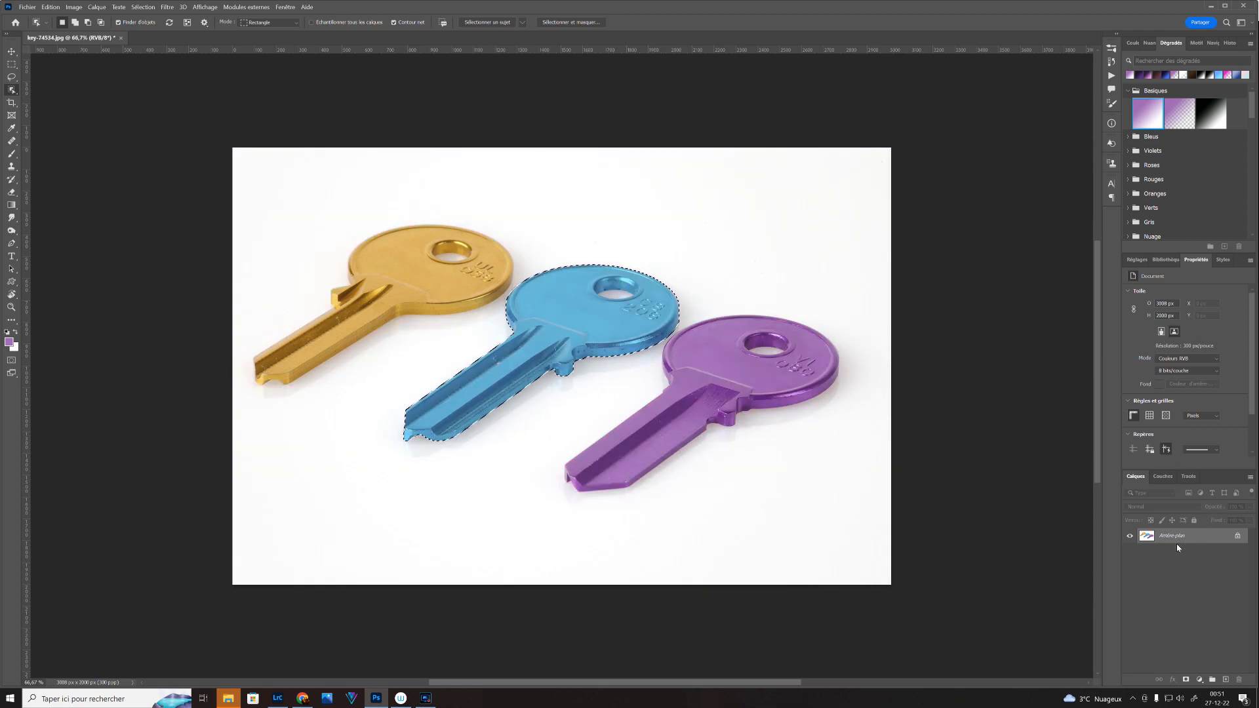
click(1226, 680)
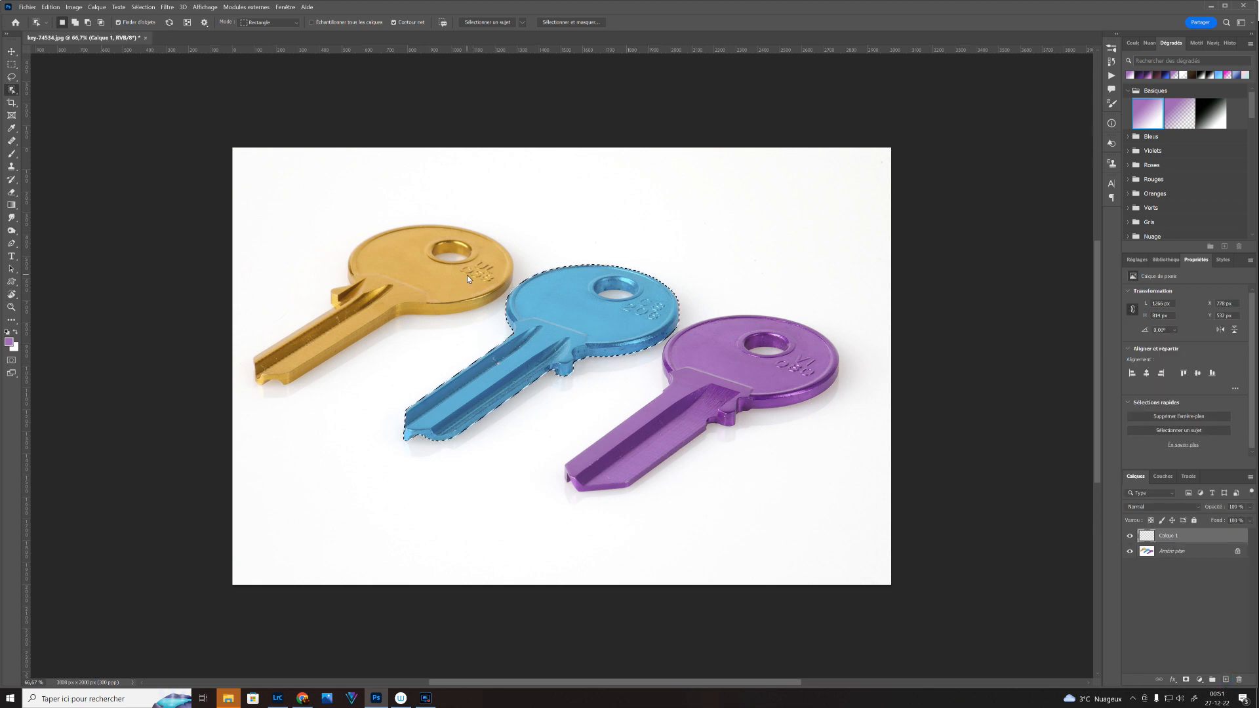
- Sample the gold key's colour and brush it over the entire selected blue key on the new layer
key(b)
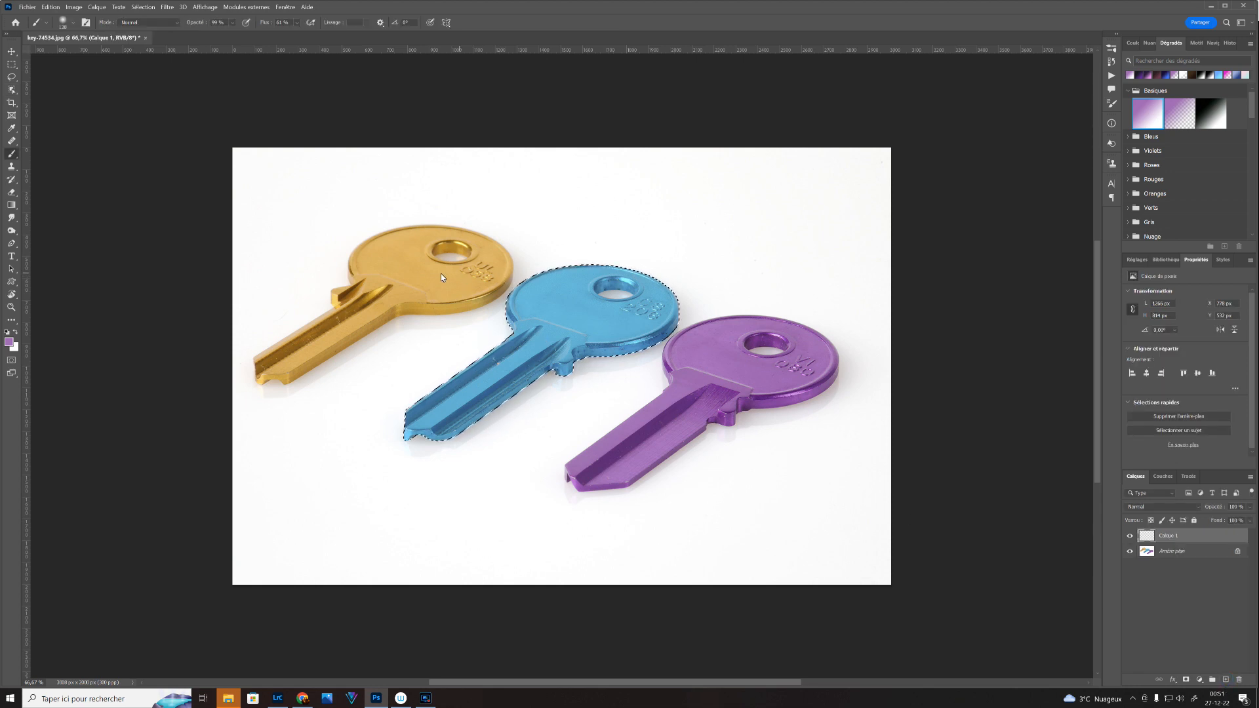
alt+click(422, 268)
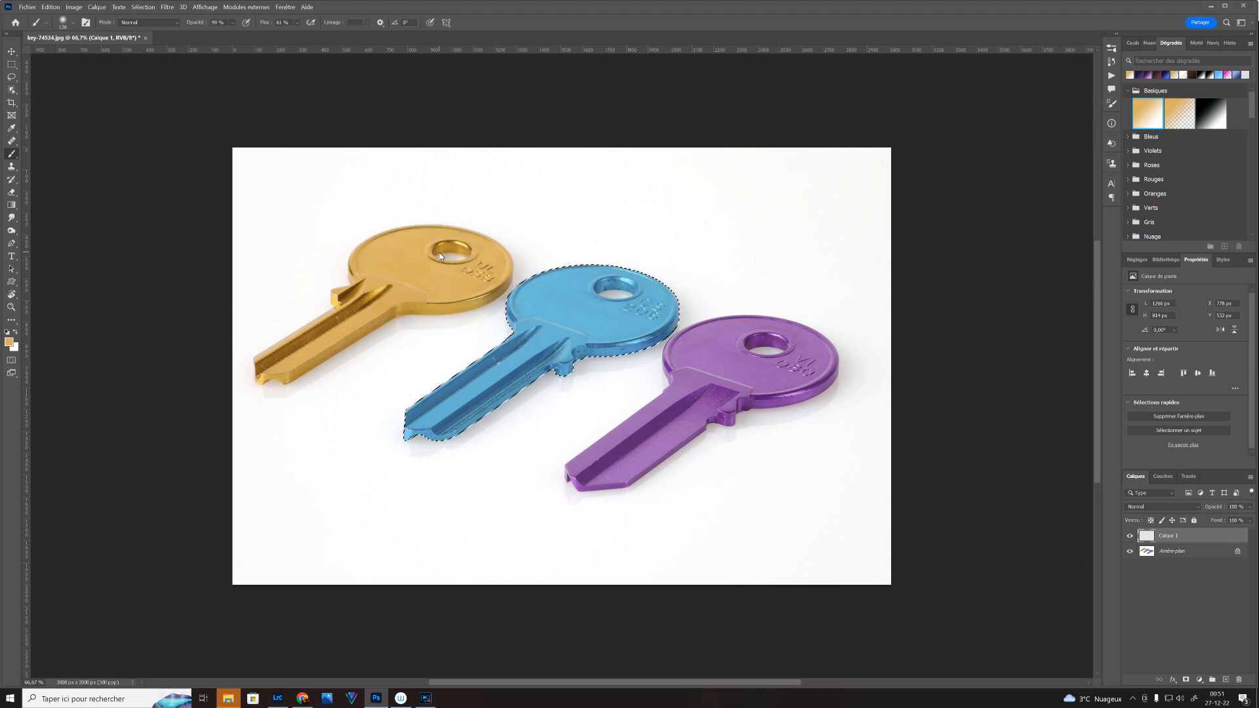
click(561, 319)
mouse_move(562, 325)
mouse_down()
mouse_move(594, 296)
mouse_move(589, 255)
mouse_move(519, 337)
mouse_move(495, 335)
mouse_move(549, 274)
mouse_move(515, 315)
mouse_move(570, 339)
mouse_move(618, 304)
mouse_move(572, 355)
mouse_move(668, 306)
mouse_up()
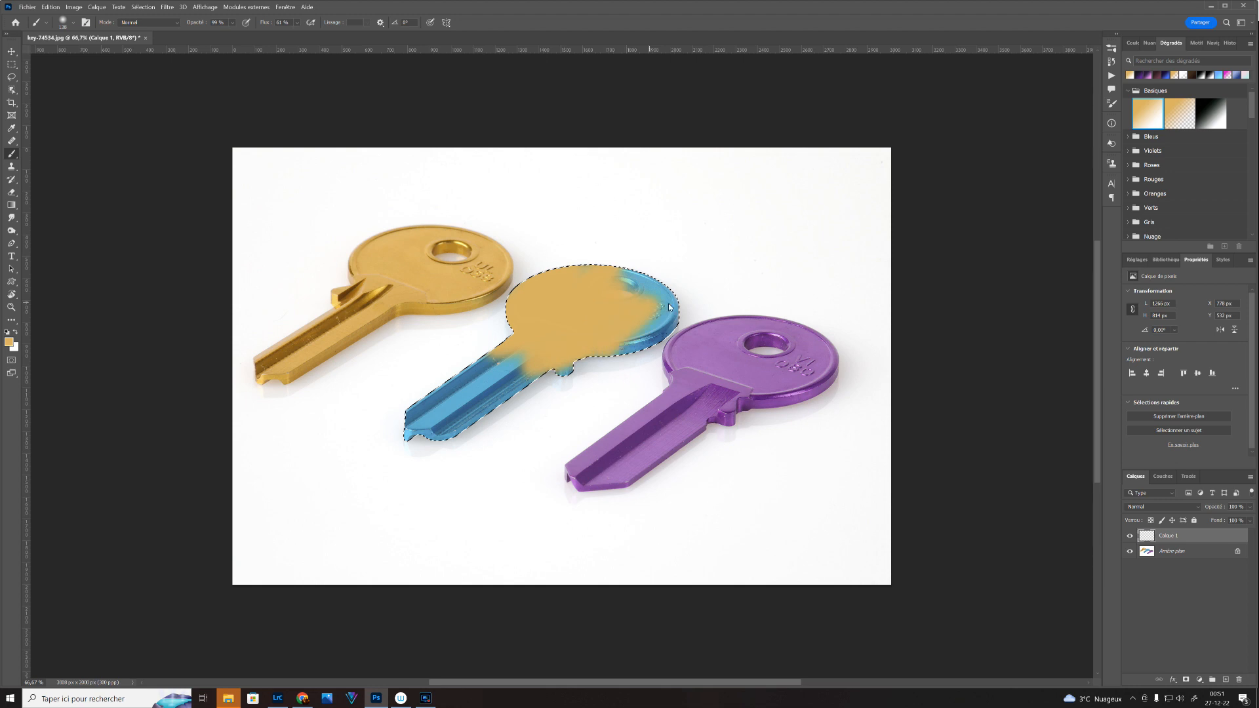
mouse_move(633, 346)
mouse_down()
mouse_move(474, 405)
mouse_move(509, 357)
mouse_move(391, 442)
mouse_move(457, 426)
mouse_move(533, 378)
mouse_up()
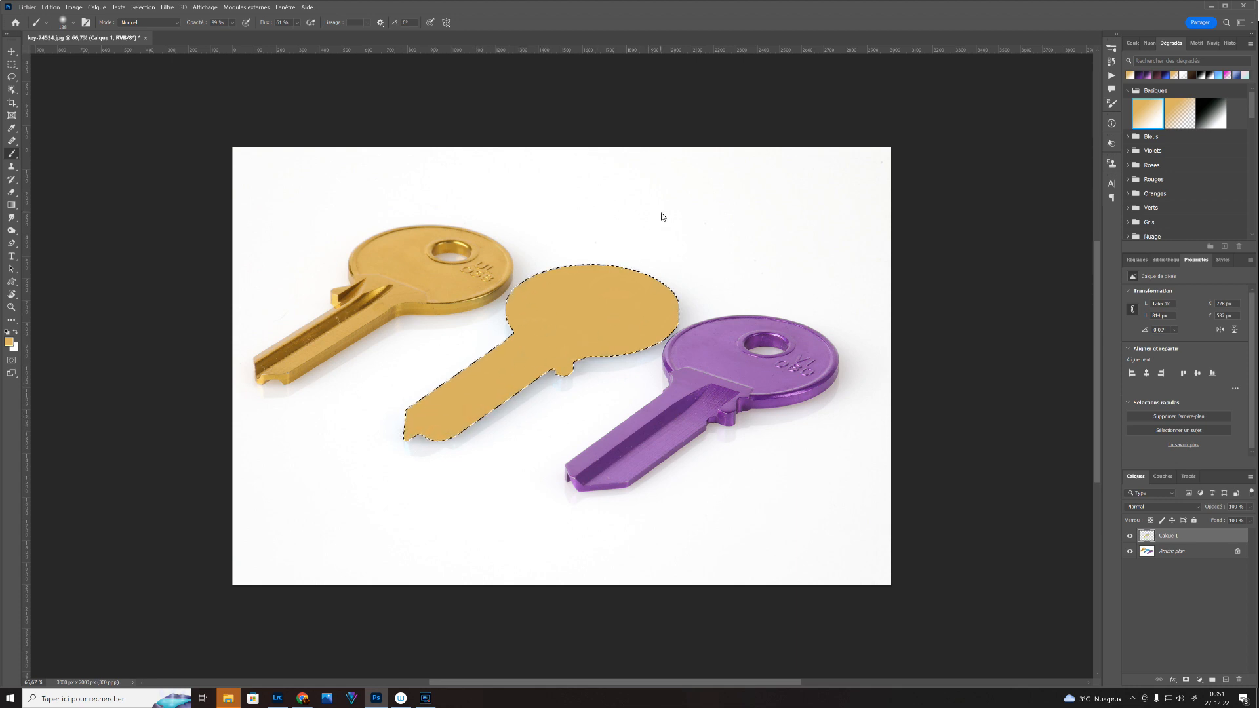
- Set the painted layer's blend mode to Teinte and its opacity to 89 %, and clear the selection
click(1163, 504)
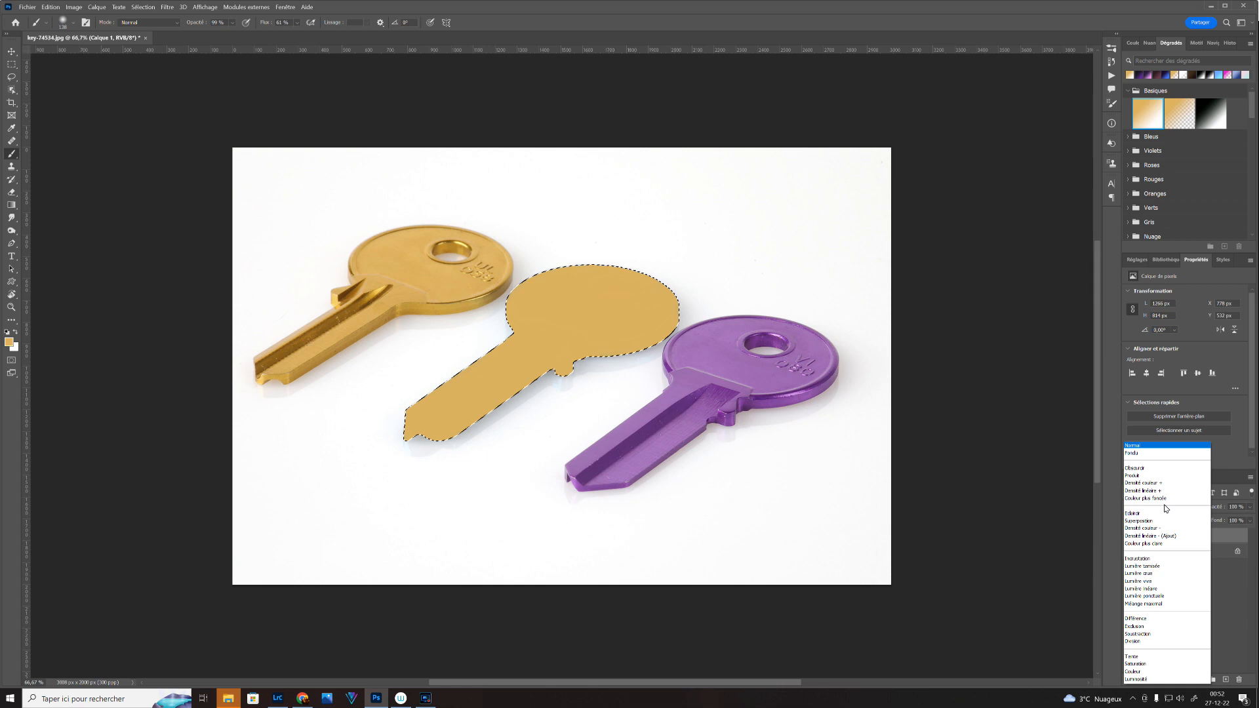
click(1171, 658)
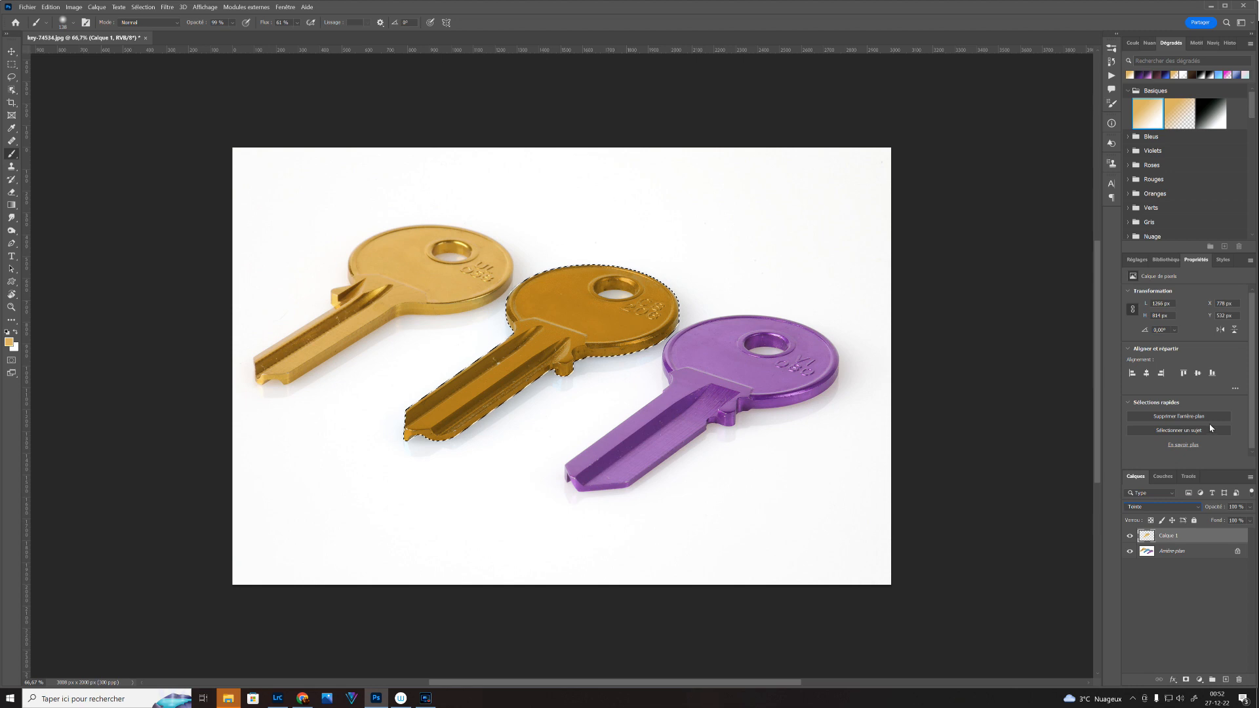
click(1250, 513)
drag(1250, 522, 1239, 521)
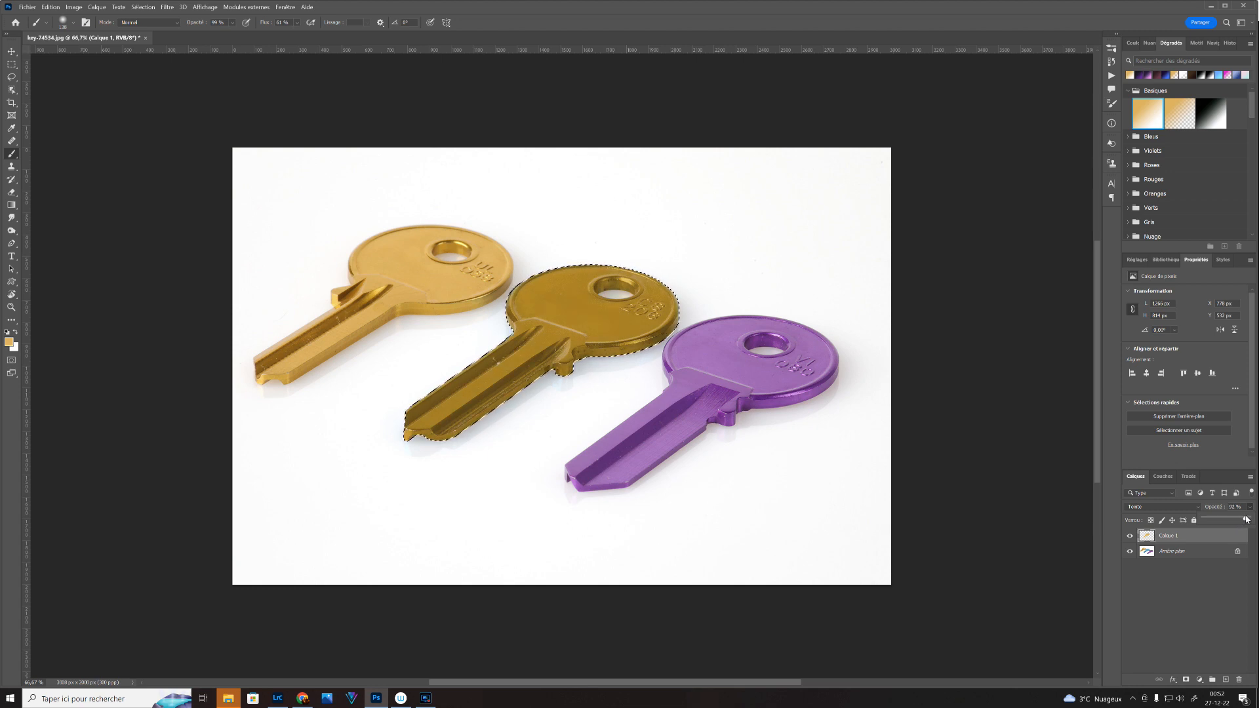
drag(1246, 519, 1245, 518)
key(ctrl+d)
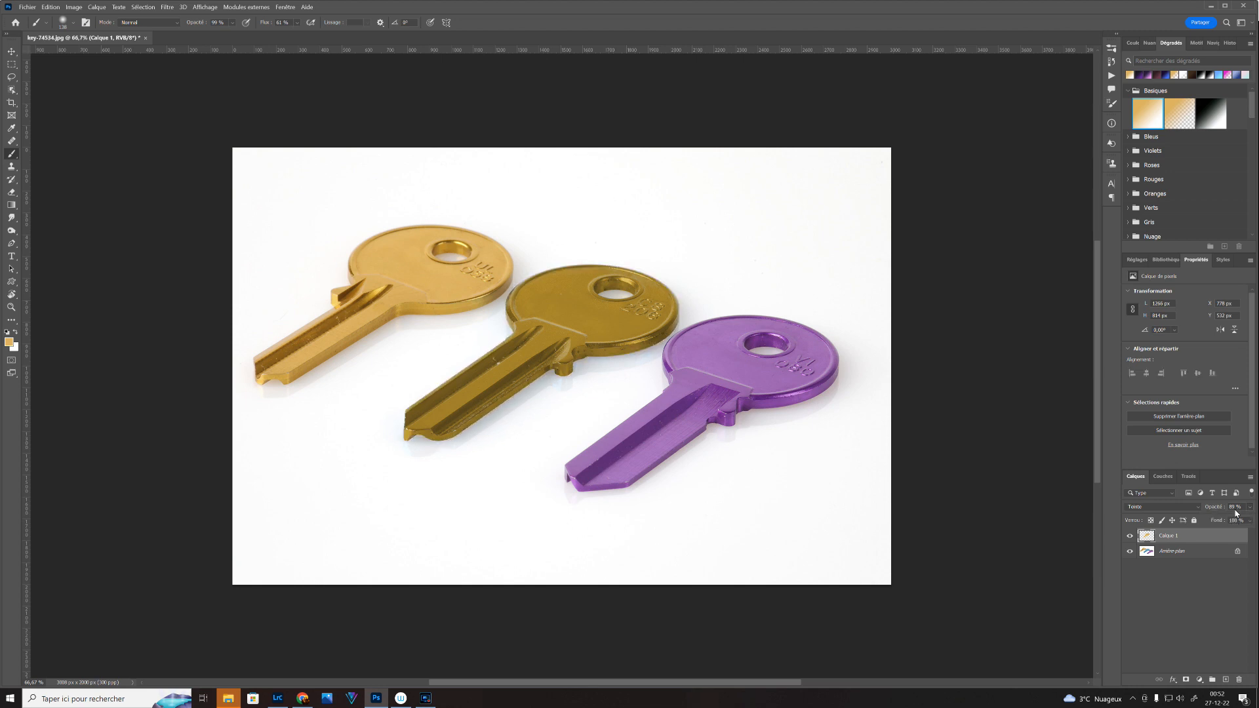